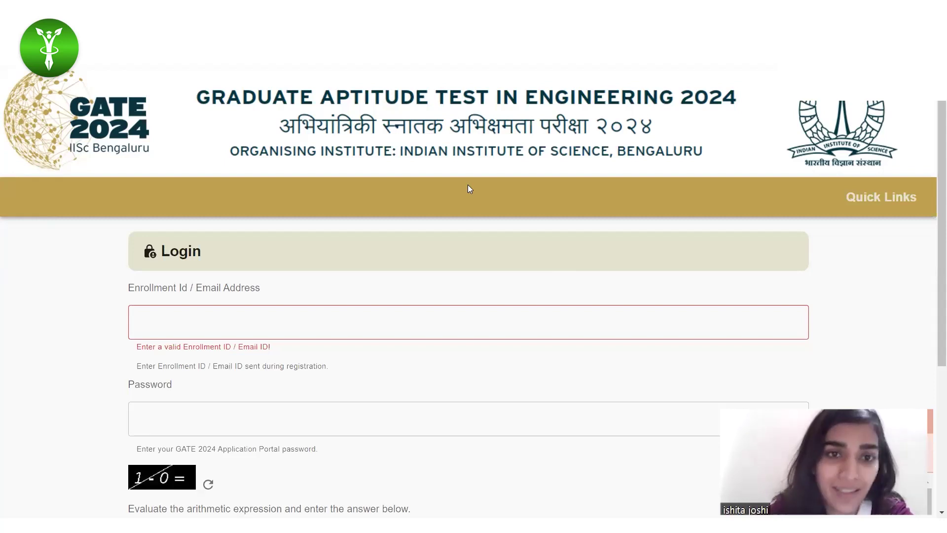
Step: Scroll down the login page to reach the new-candidate registration option
{"action": "scroll", "coordinate": [419, 252], "scroll_direction": "down", "scroll_amount": 1}
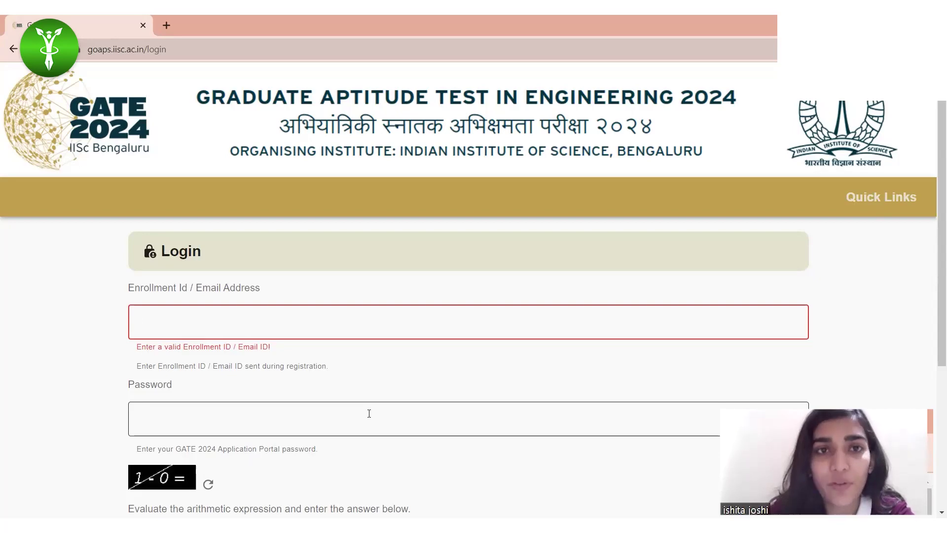
{"action": "scroll", "coordinate": [369, 414], "scroll_direction": "down", "scroll_amount": 4}
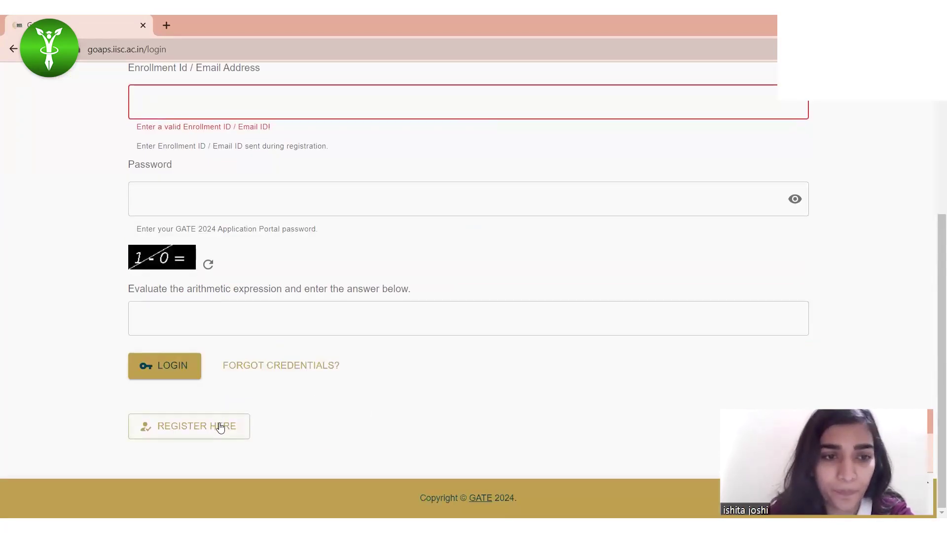
Step: Open the new-candidate registration form and enter the candidate's first name
{"action": "left_click", "coordinate": [186, 424]}
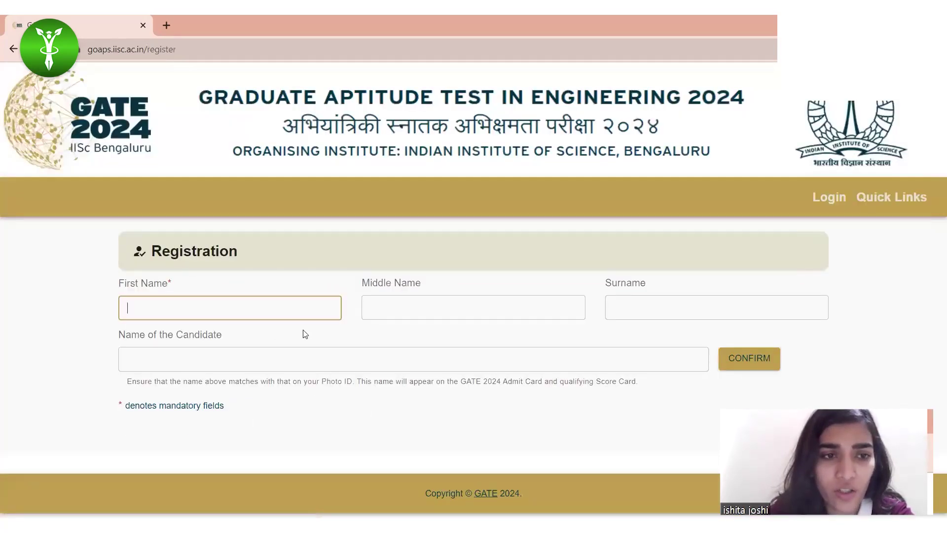
{"action": "left_click", "coordinate": [256, 316]}
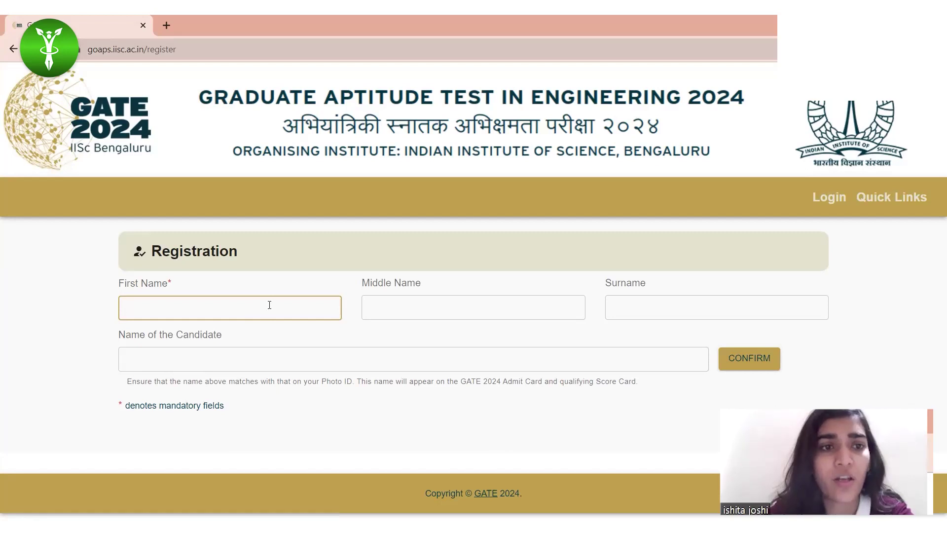
{"action": "type", "text": "ISI"}
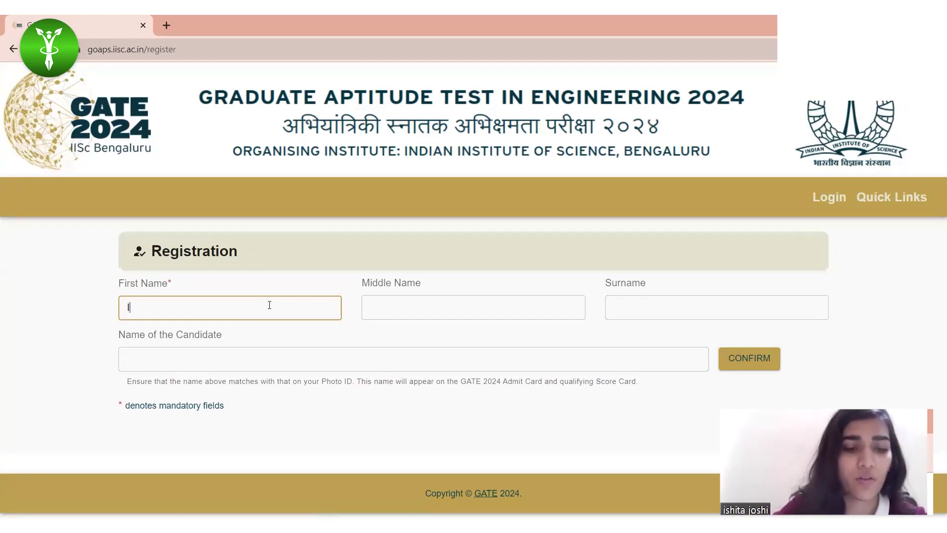
{"action": "key", "text": "BackSpace"}
{"action": "key", "text": "BackSpace"}
{"action": "type", "text": "SHITA"}
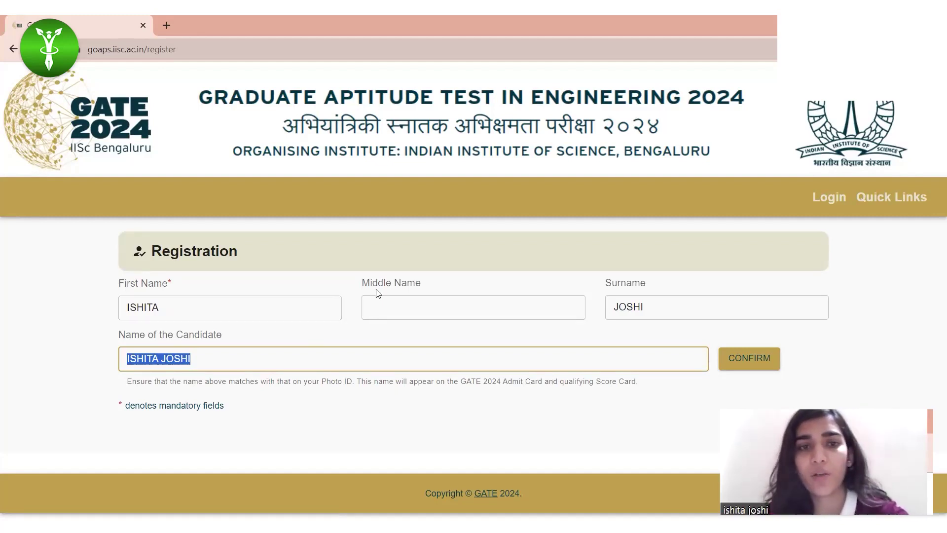
Step: Confirm the candidate's full name as it will appear on the admit card
{"action": "left_click", "coordinate": [211, 358]}
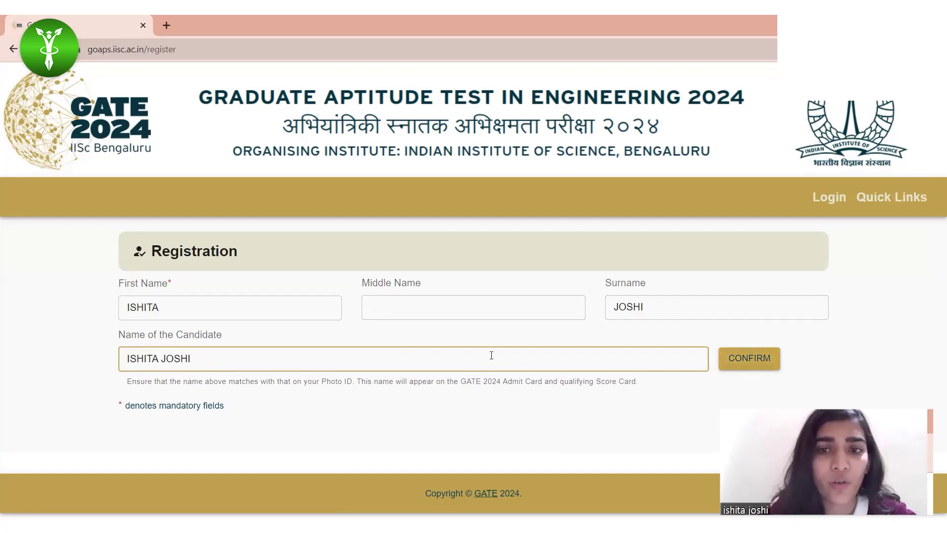
{"action": "left_click", "coordinate": [739, 368]}
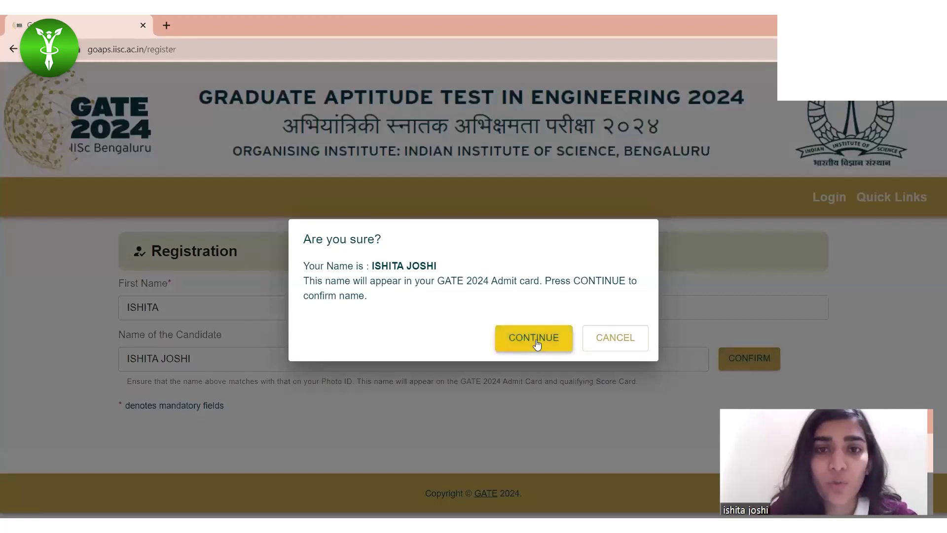
{"action": "left_click", "coordinate": [506, 340]}
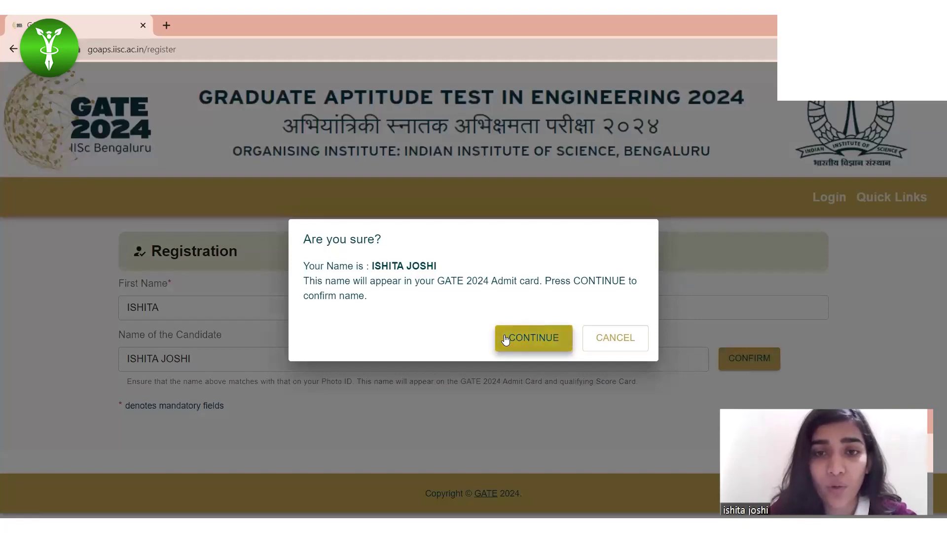
Step: Enter the candidate's e-mail address and its confirmation
{"action": "scroll", "coordinate": [173, 390], "scroll_direction": "down", "scroll_amount": 3}
{"action": "left_click", "coordinate": [186, 257]}
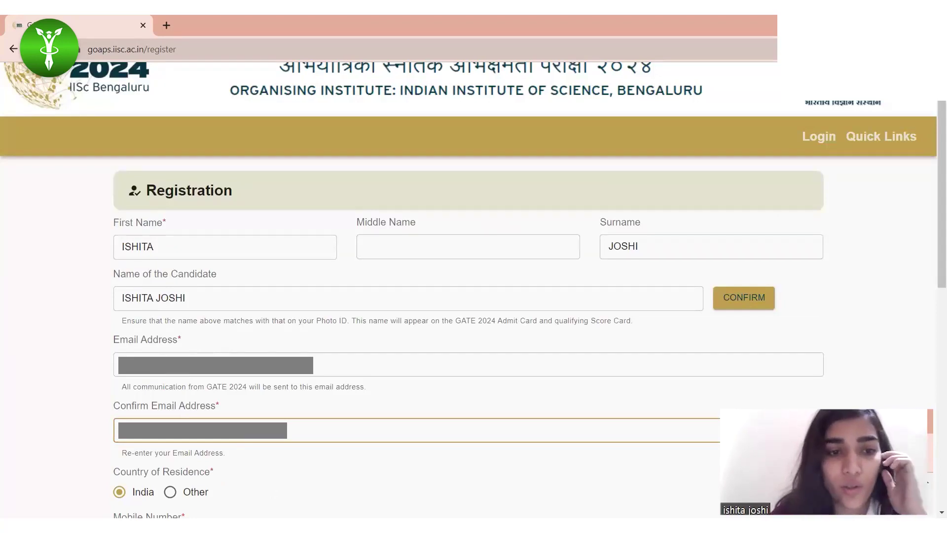
{"action": "scroll", "coordinate": [256, 438], "scroll_direction": "down", "scroll_amount": 1}
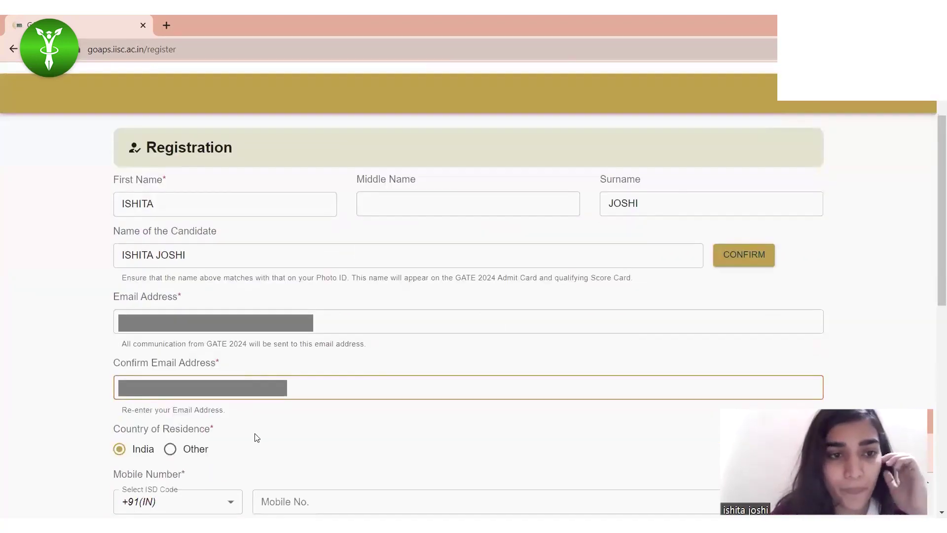
{"action": "scroll", "coordinate": [259, 444], "scroll_direction": "down", "scroll_amount": 1}
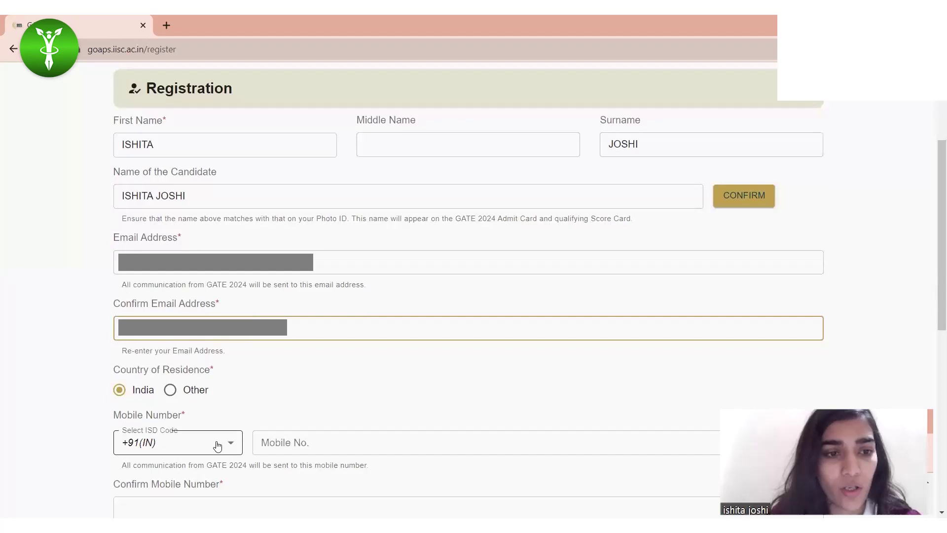
{"action": "scroll", "coordinate": [218, 445], "scroll_direction": "down", "scroll_amount": 1}
Step: Enter the candidate's mobile number and re-enter it for confirmation
{"action": "left_click", "coordinate": [321, 399]}
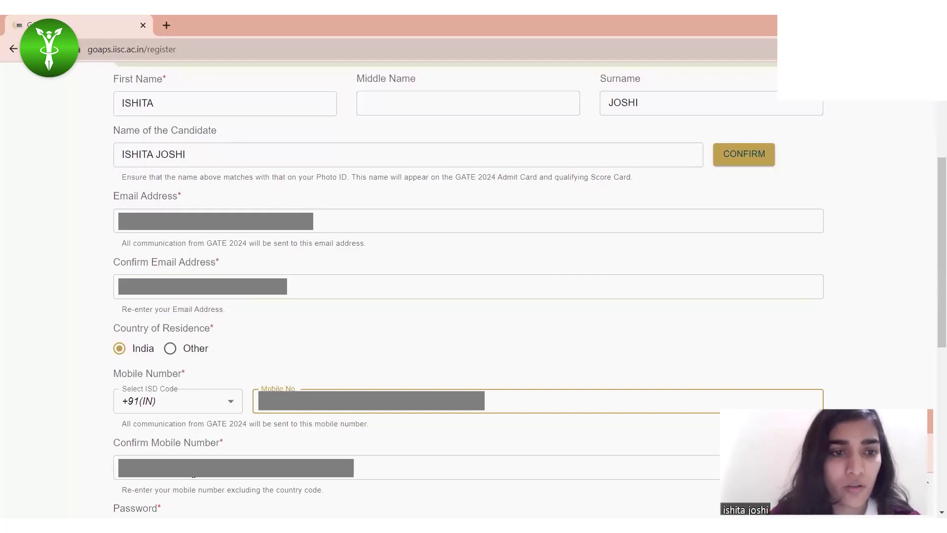
{"action": "left_click", "coordinate": [193, 475]}
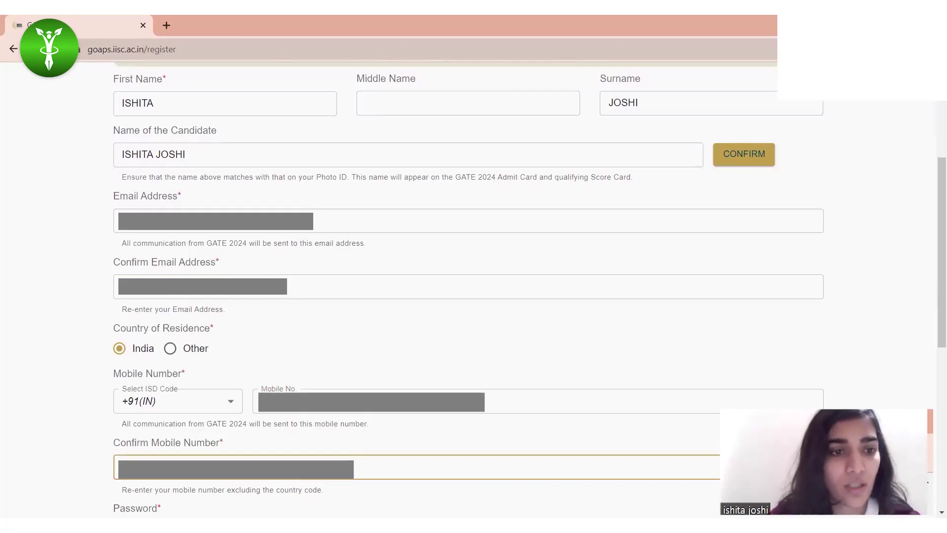
{"action": "scroll", "coordinate": [147, 430], "scroll_direction": "down", "scroll_amount": 2}
{"action": "left_click", "coordinate": [182, 432]}
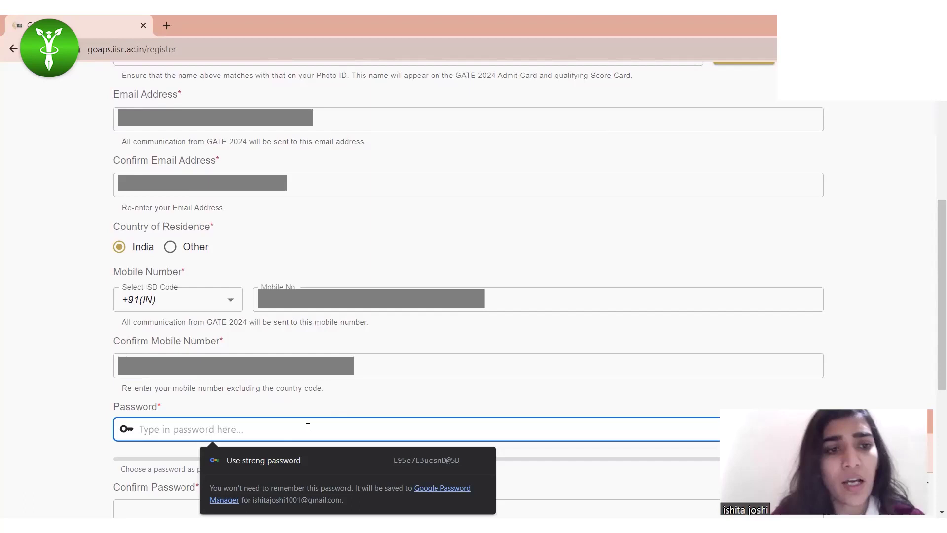
Step: Set a very strong account password and re-enter it in Confirm Password
{"action": "scroll", "coordinate": [308, 427], "scroll_direction": "down", "scroll_amount": 1}
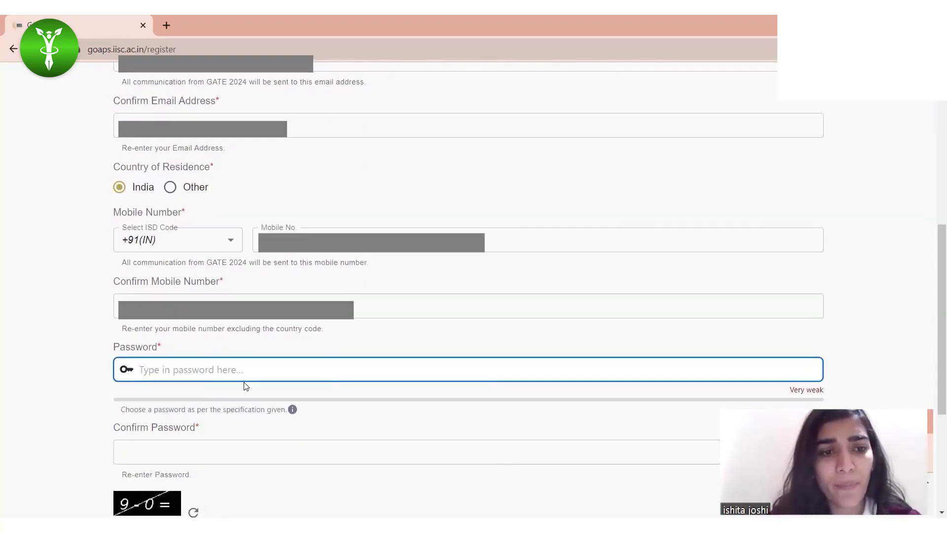
{"action": "left_click", "coordinate": [278, 372]}
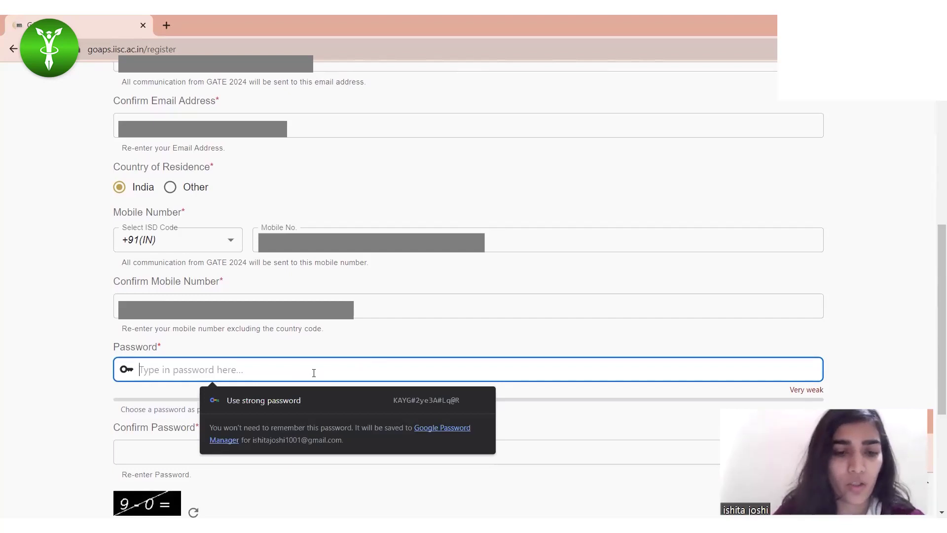
{"action": "type", "text": "abcdefg"}
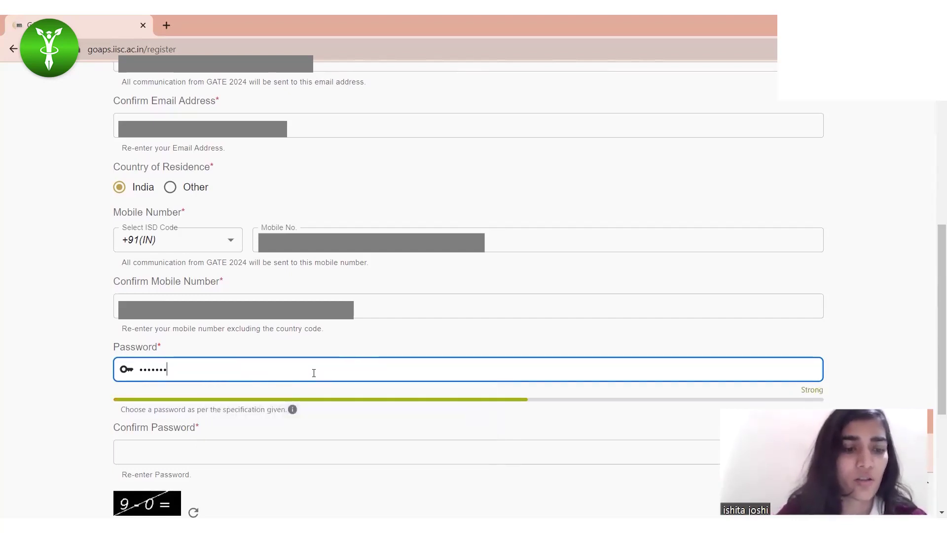
{"action": "type", "text": "hijkl"}
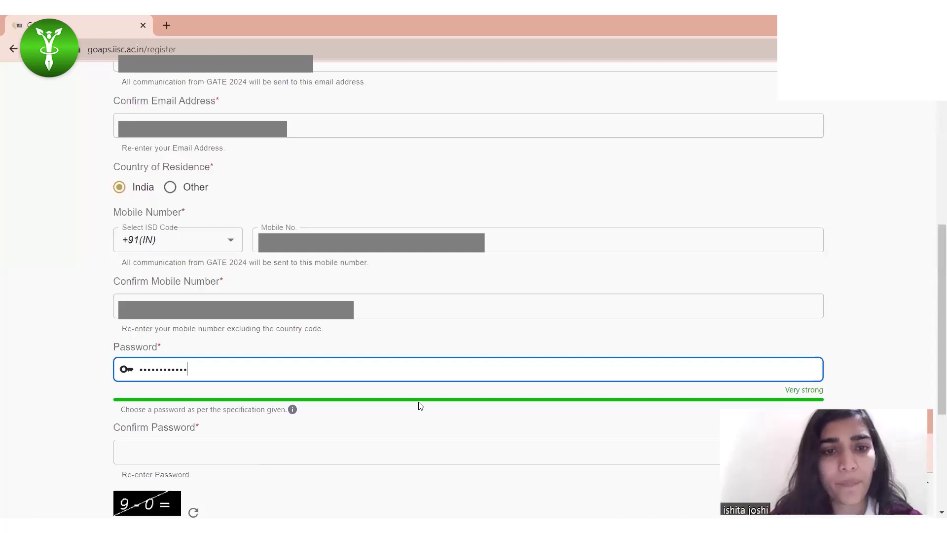
{"action": "left_click", "coordinate": [254, 453]}
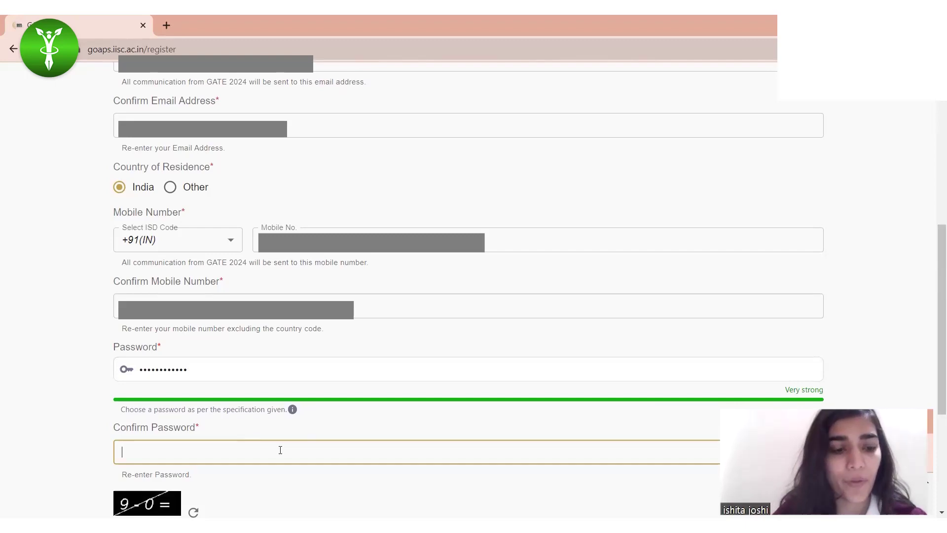
{"action": "type", "text": "•••••"}
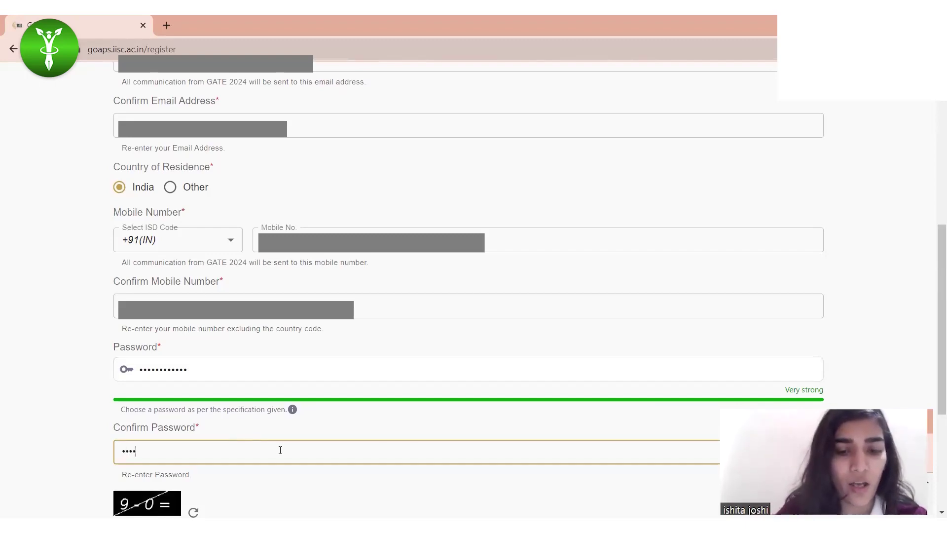
{"action": "type", "text": "•••"}
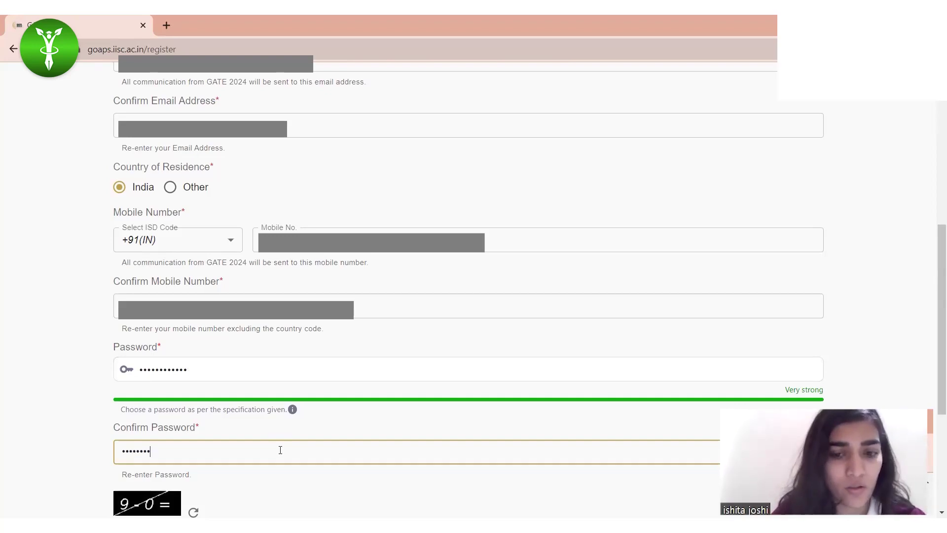
{"action": "type", "text": "••••"}
{"action": "left_click", "coordinate": [364, 484]}
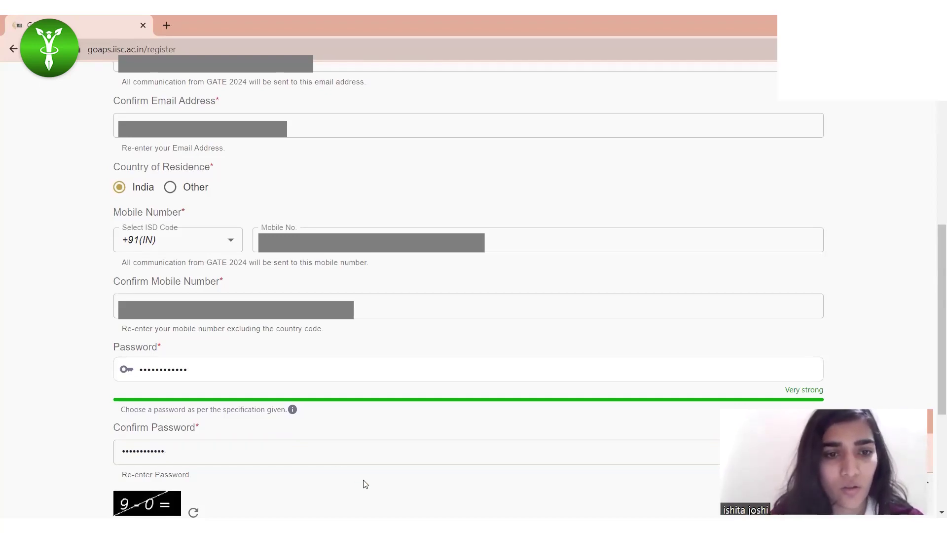
Step: Answer the arithmetic check with 9
{"action": "scroll", "coordinate": [245, 488], "scroll_direction": "down", "scroll_amount": 2}
{"action": "left_click", "coordinate": [215, 455]}
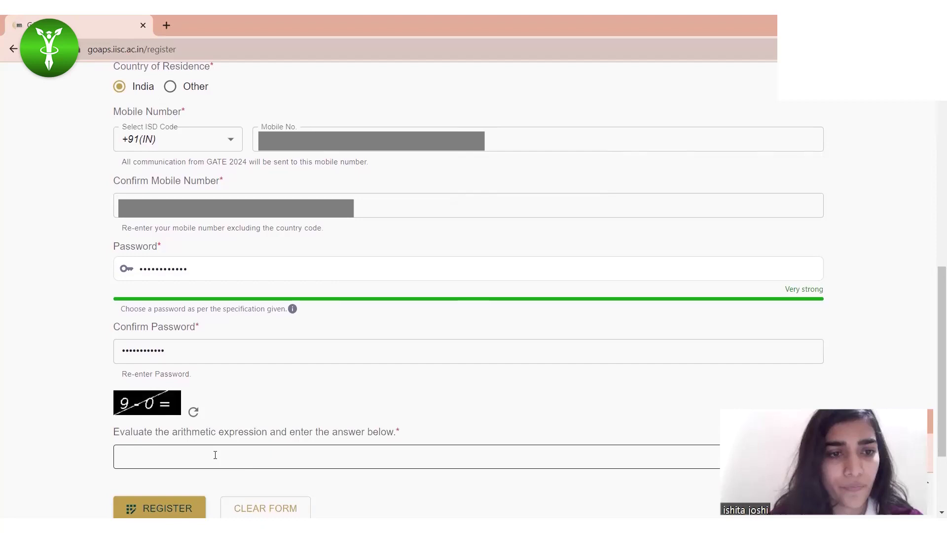
{"action": "scroll", "coordinate": [189, 490], "scroll_direction": "down", "scroll_amount": 1}
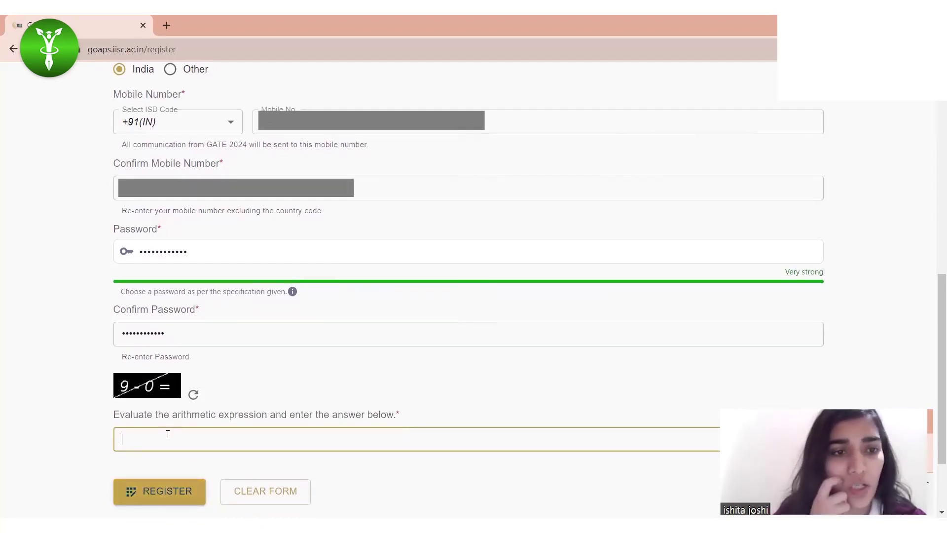
{"action": "type", "text": "9"}
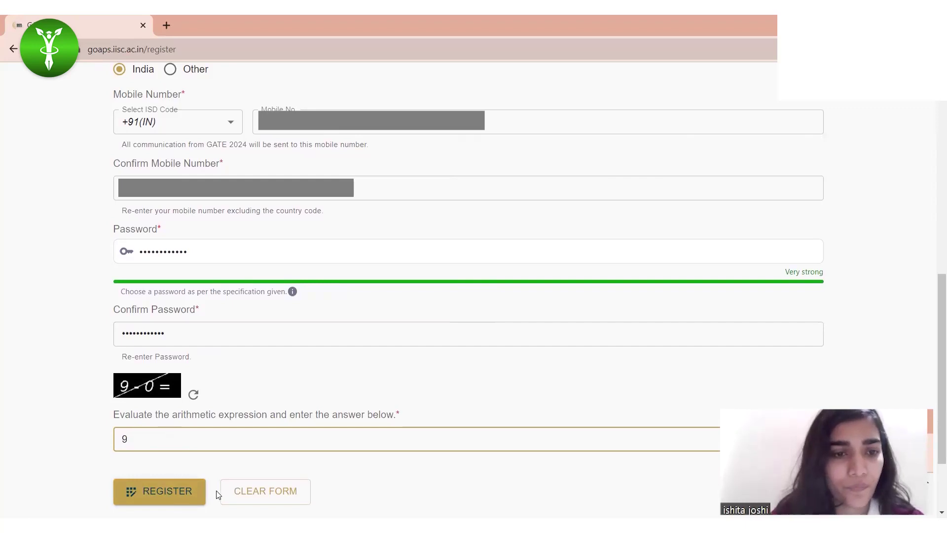
Step: Submit the registration and fill in the enrollment ID and password on the login page
{"action": "left_click", "coordinate": [185, 493]}
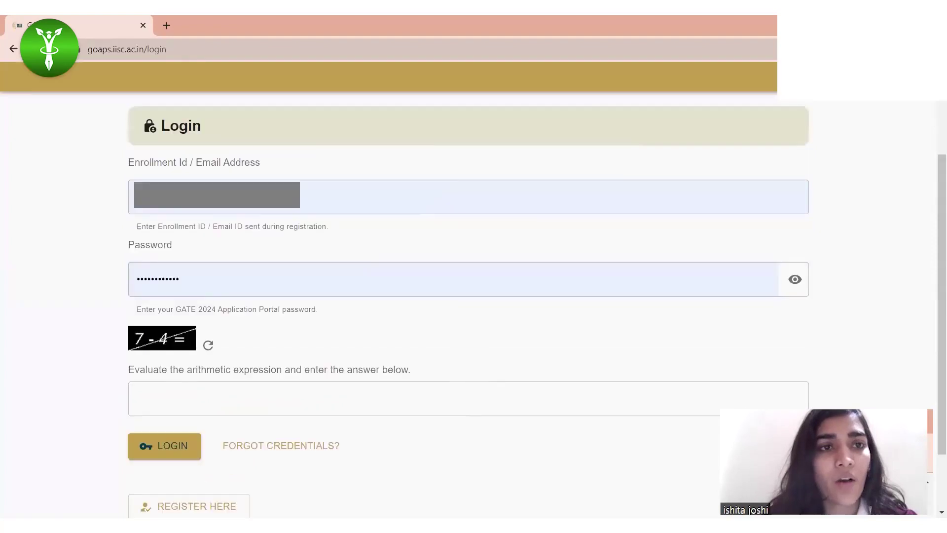
{"action": "left_click", "coordinate": [233, 238]}
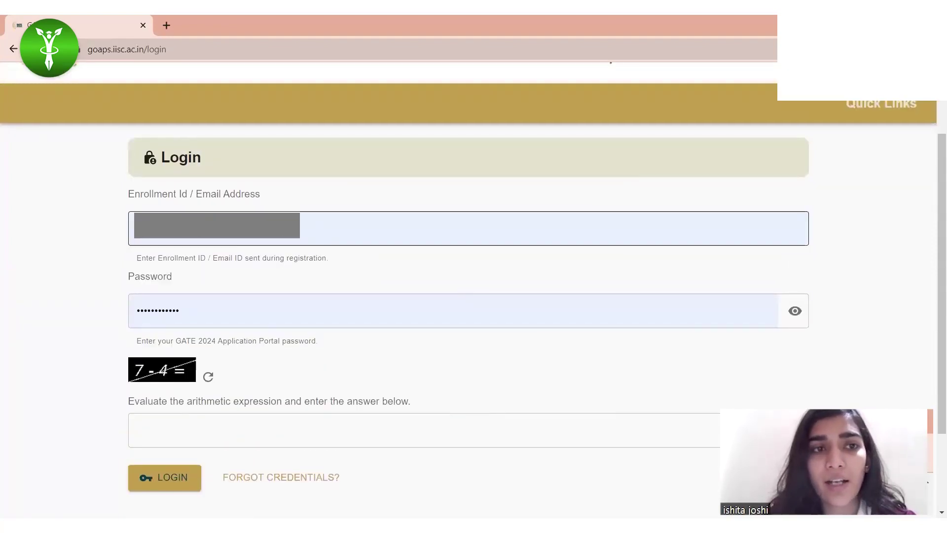
{"action": "left_click", "coordinate": [255, 140]}
{"action": "left_click", "coordinate": [162, 241]}
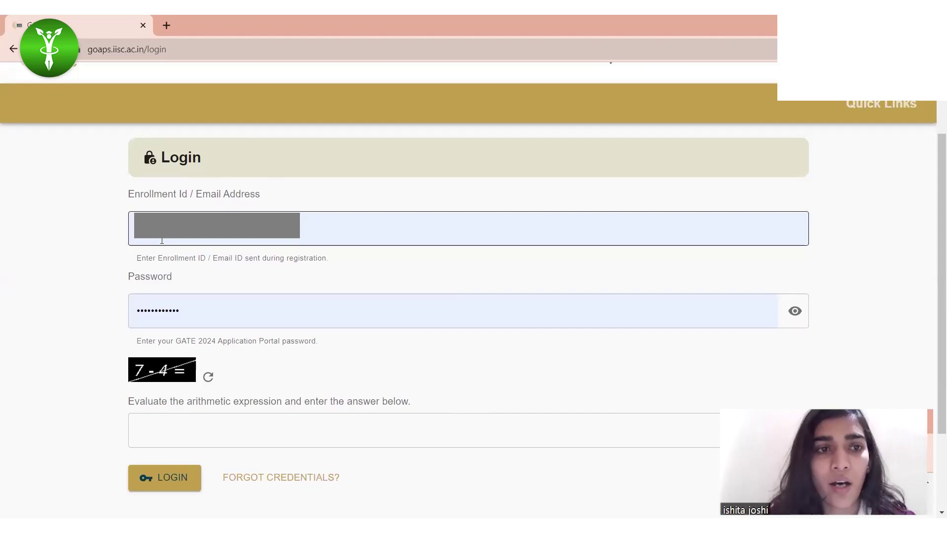
{"action": "left_click", "coordinate": [141, 315]}
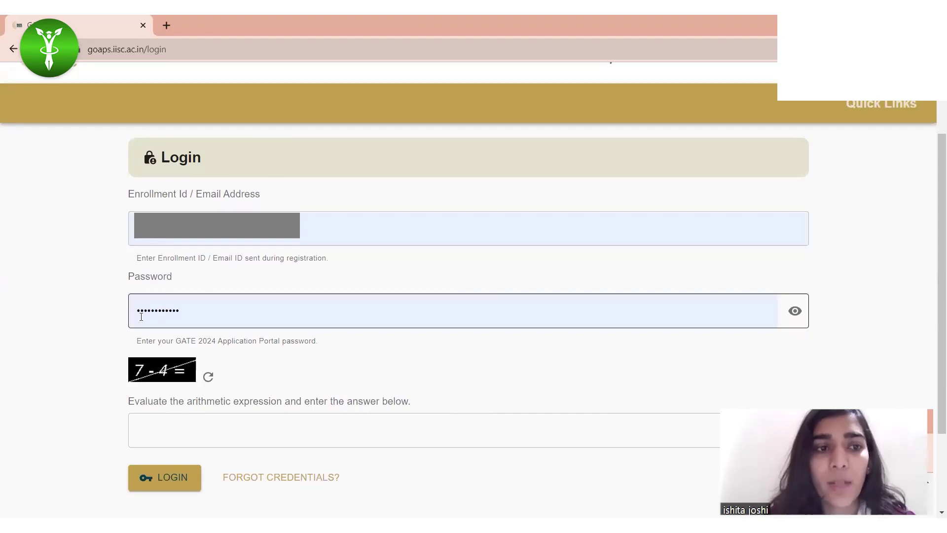
Step: Answer the login captcha with 3 and log in to the portal
{"action": "left_click", "coordinate": [176, 434]}
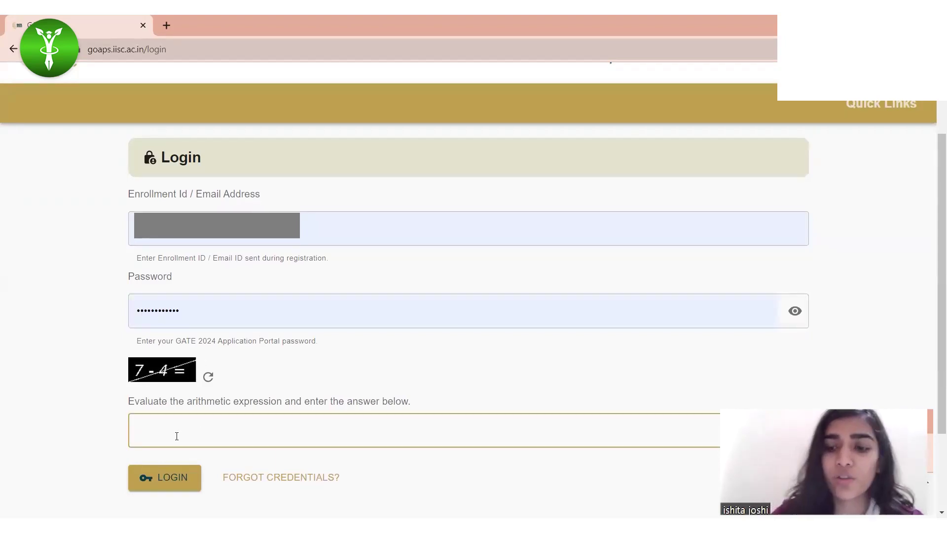
{"action": "type", "text": "3"}
{"action": "left_click", "coordinate": [155, 482]}
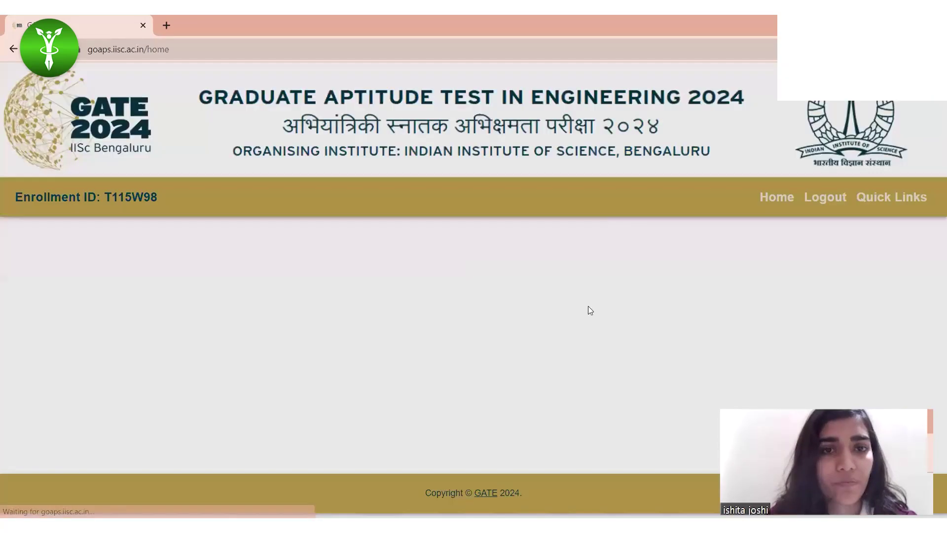
Step: Tick the Information Brochure declaration and start the GATE 2024 application form
{"action": "scroll", "coordinate": [551, 338], "scroll_direction": "down", "scroll_amount": 3}
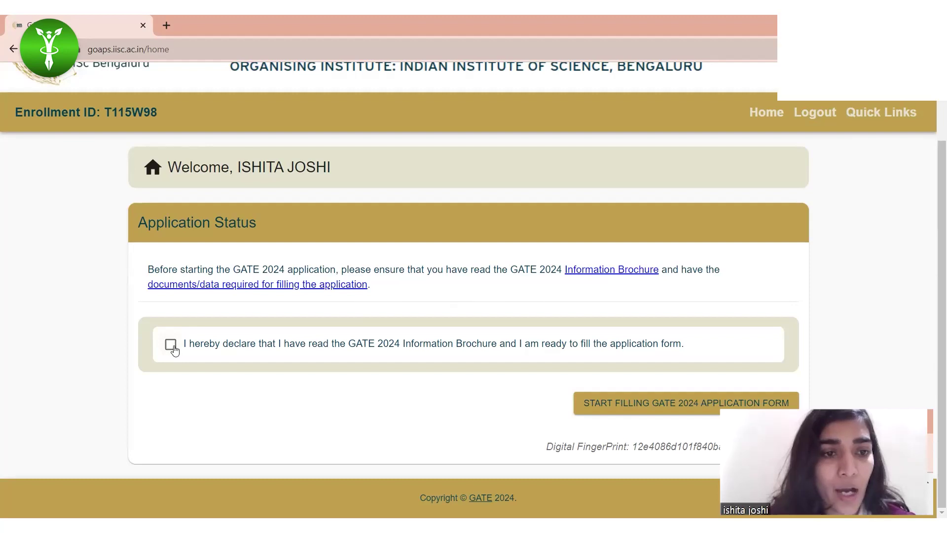
{"action": "left_click", "coordinate": [172, 347]}
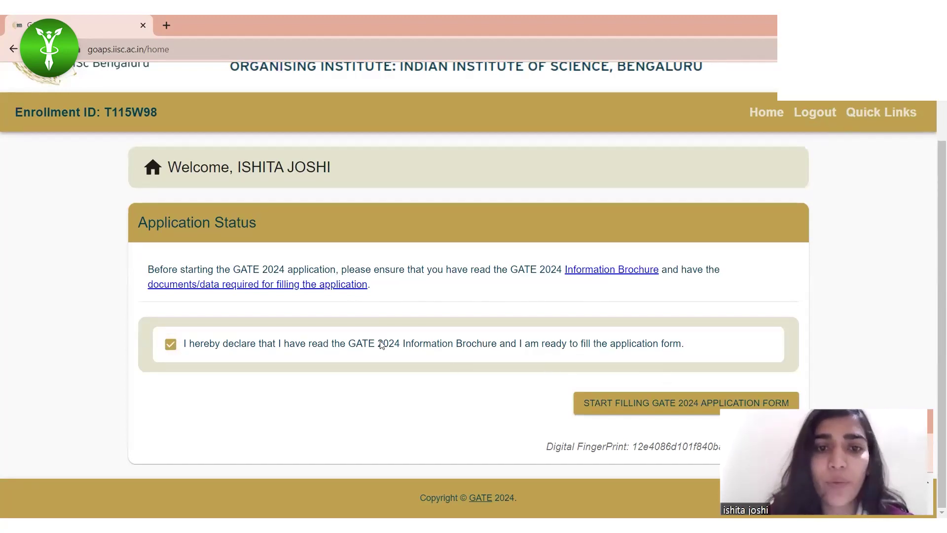
{"action": "left_click", "coordinate": [634, 401]}
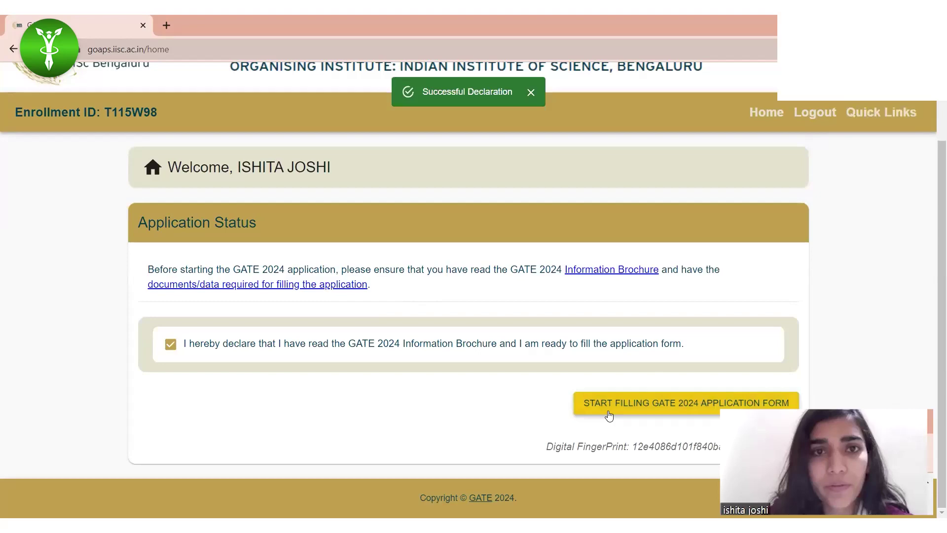
Step: Select Agricultural Engineering (AG) as GATE Paper 1 and confirm the choice
{"action": "scroll", "coordinate": [397, 402], "scroll_direction": "down", "scroll_amount": 2}
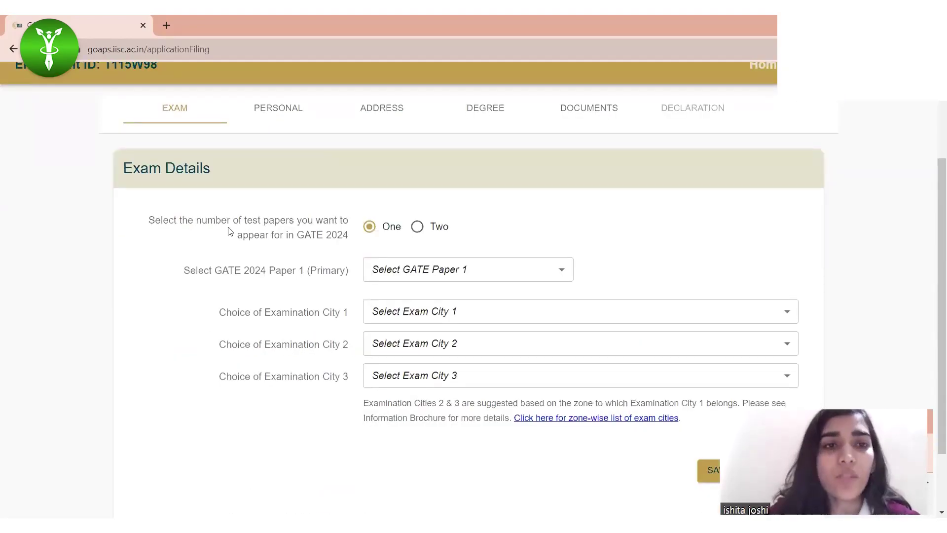
{"action": "left_click", "coordinate": [487, 270]}
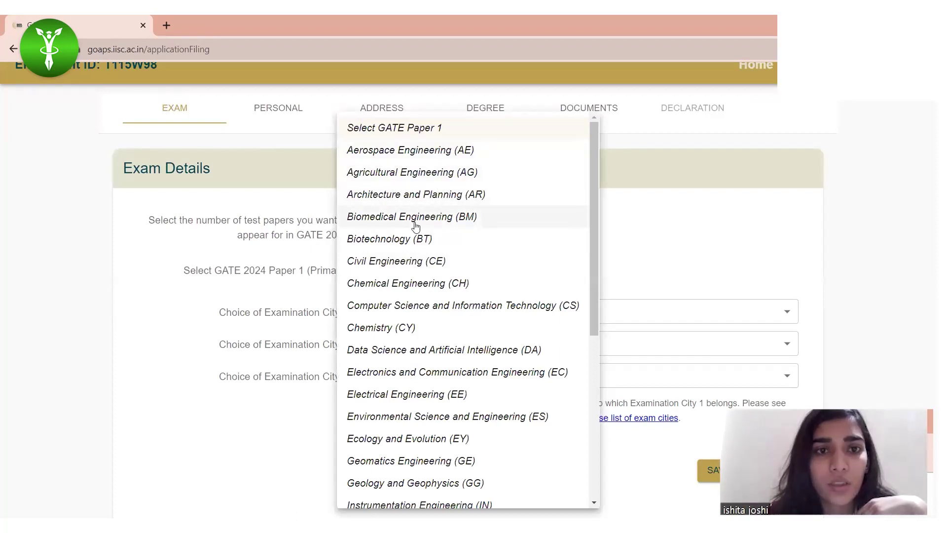
{"action": "left_click", "coordinate": [437, 173]}
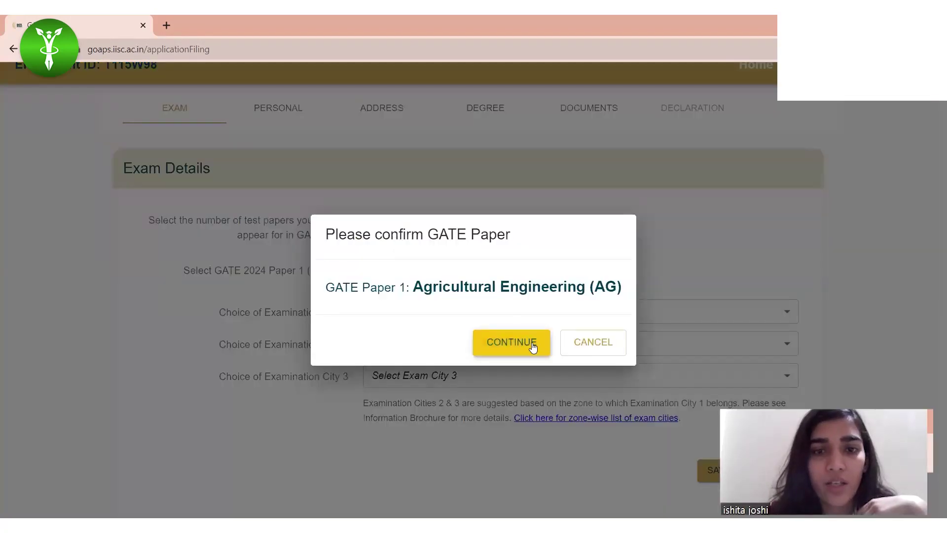
{"action": "left_click", "coordinate": [533, 347]}
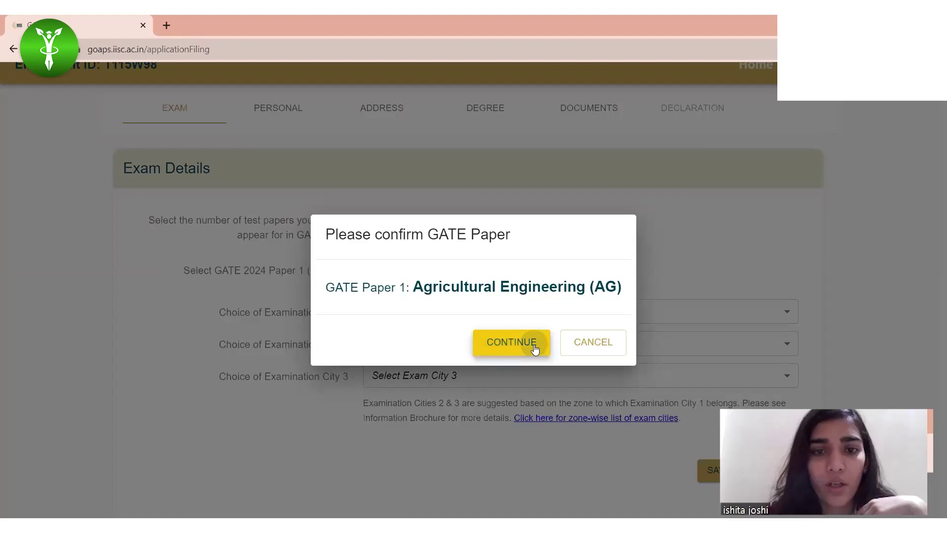
{"action": "left_click", "coordinate": [461, 313]}
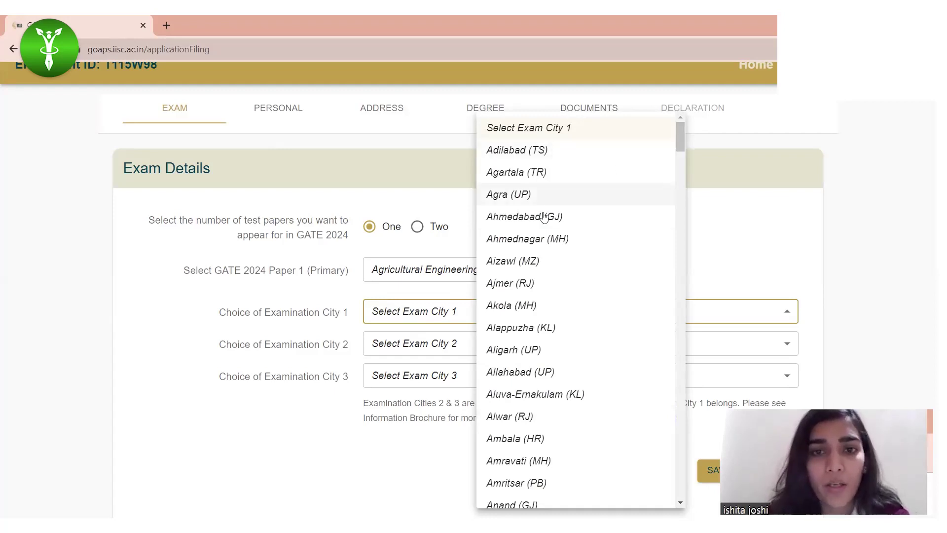
Step: Choose Ajmer (RJ), Indore (MP) and Jaipur (RJ) as Exam Cities 1, 2 and 3
{"action": "left_click", "coordinate": [515, 288]}
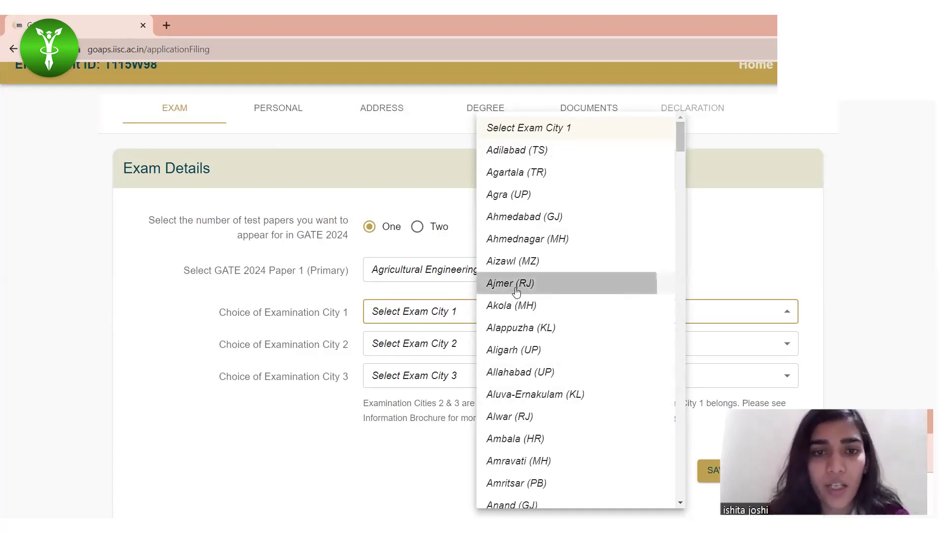
{"action": "left_click", "coordinate": [410, 343]}
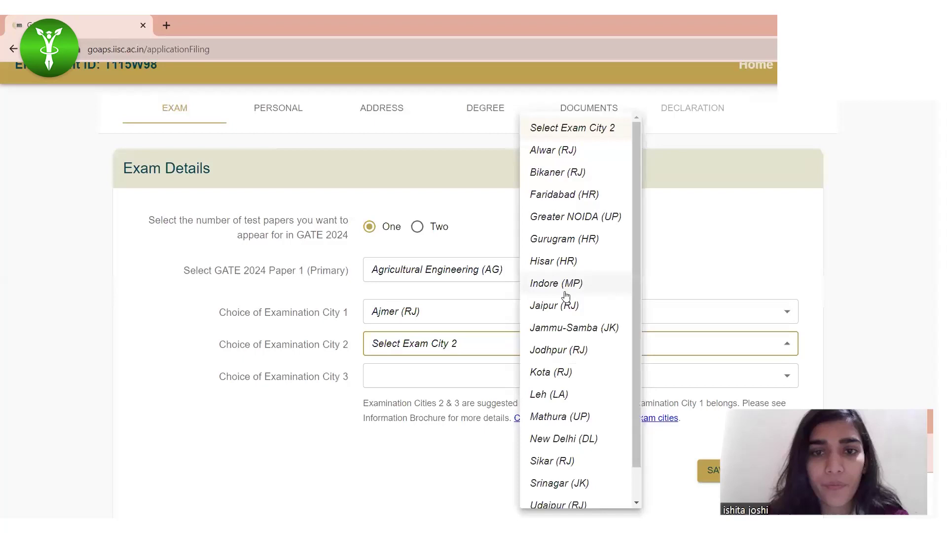
{"action": "left_click", "coordinate": [562, 283]}
{"action": "left_click", "coordinate": [428, 374]}
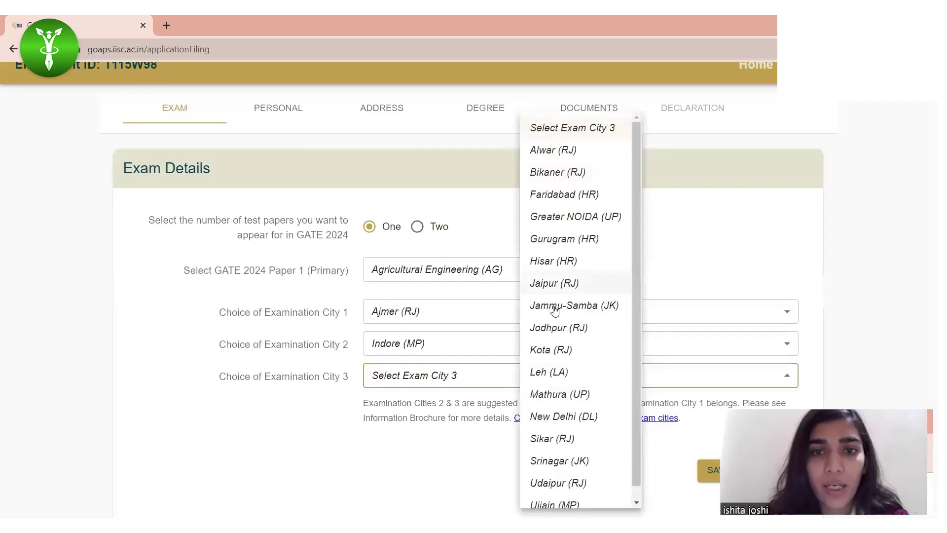
{"action": "left_click", "coordinate": [580, 294]}
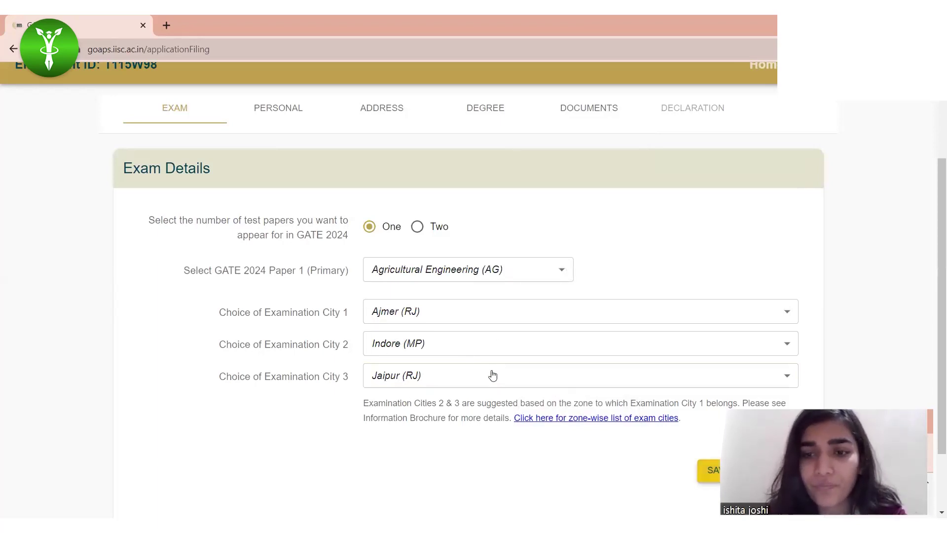
{"action": "scroll", "coordinate": [513, 345], "scroll_direction": "down", "scroll_amount": 2}
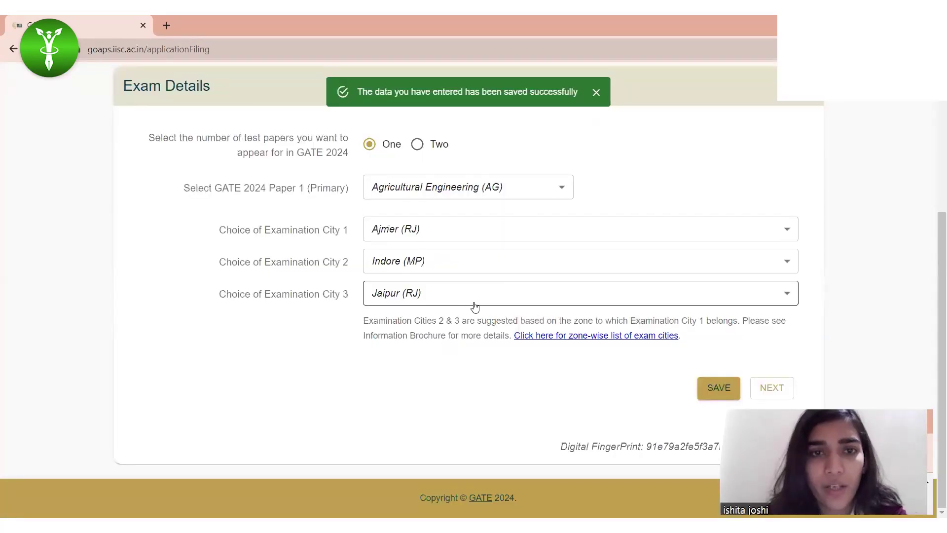
Step: Move to the Personal Details section and look over the form
{"action": "left_click", "coordinate": [772, 390]}
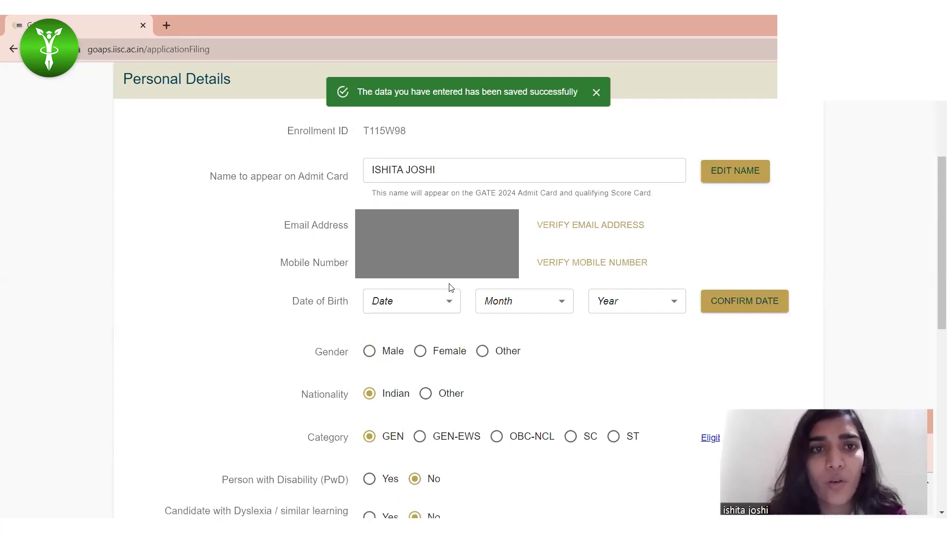
{"action": "scroll", "coordinate": [450, 285], "scroll_direction": "up", "scroll_amount": 2}
{"action": "scroll", "coordinate": [450, 284], "scroll_direction": "up", "scroll_amount": 1}
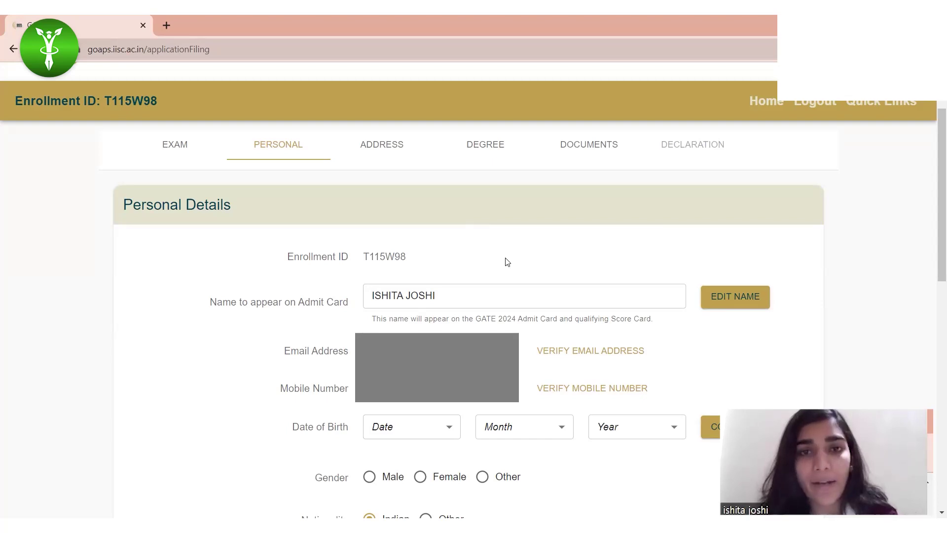
{"action": "scroll", "coordinate": [508, 262], "scroll_direction": "down", "scroll_amount": 2}
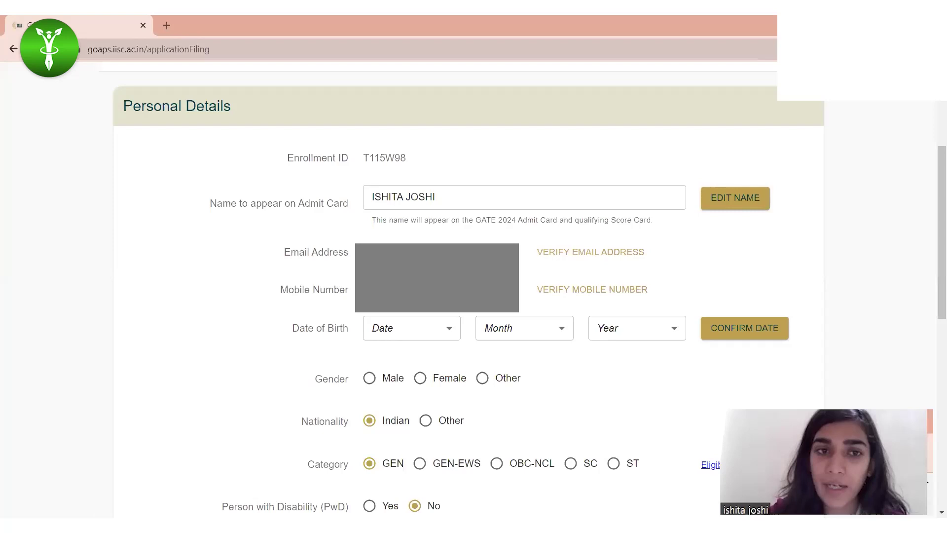
Step: Pick day 9, February, 2007 as date of birth and confirm it as 09-02-2007
{"action": "left_click", "coordinate": [421, 332]}
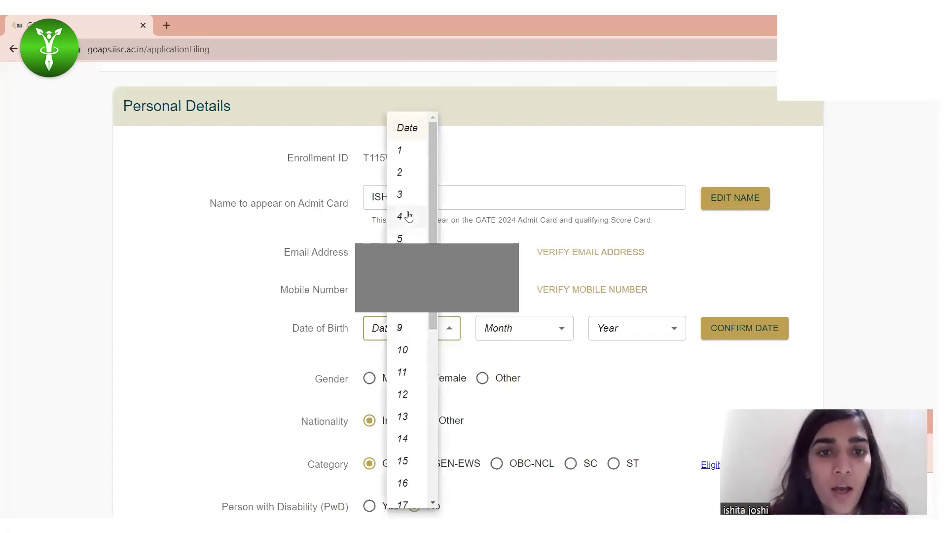
{"action": "left_click", "coordinate": [400, 327]}
{"action": "left_click", "coordinate": [492, 334]}
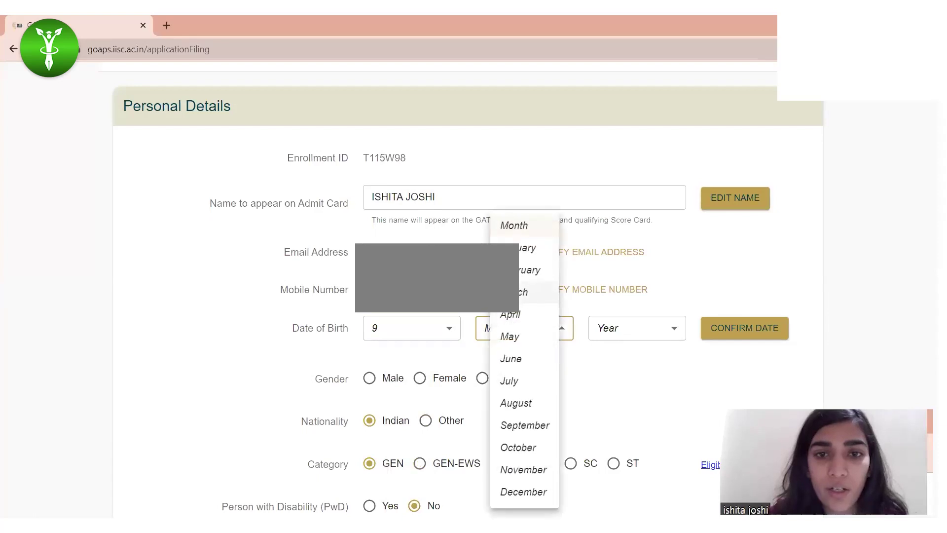
{"action": "left_click", "coordinate": [546, 269]}
{"action": "left_click", "coordinate": [631, 333]}
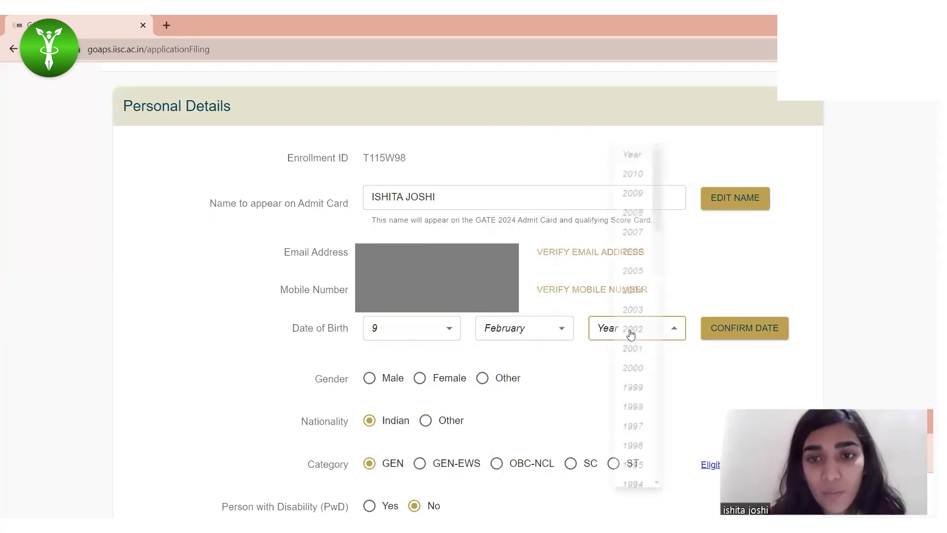
{"action": "left_click", "coordinate": [634, 230]}
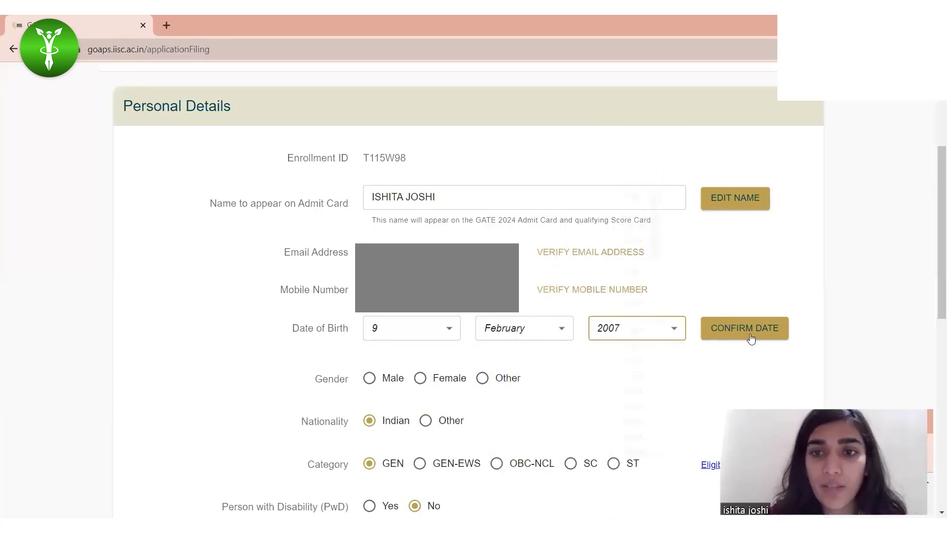
{"action": "scroll", "coordinate": [751, 332], "scroll_direction": "down", "scroll_amount": 3}
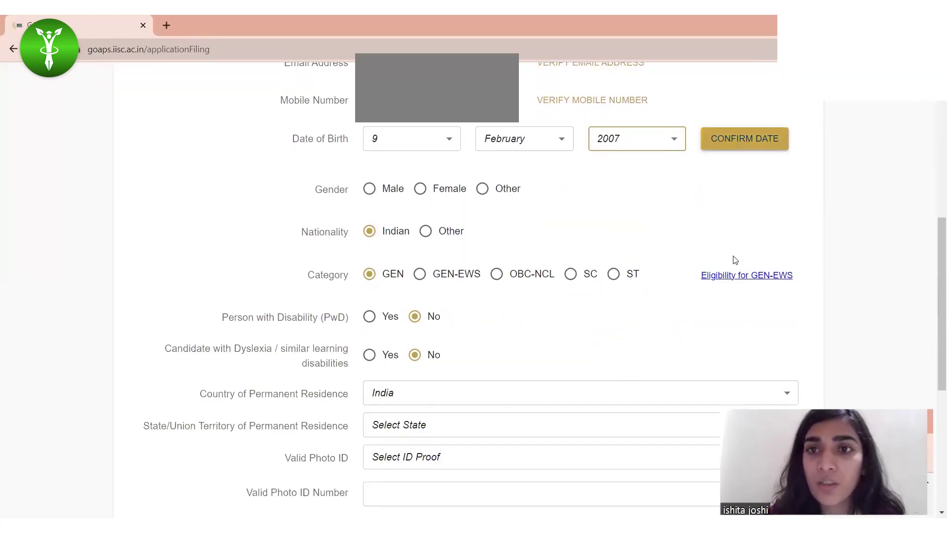
{"action": "left_click", "coordinate": [733, 143]}
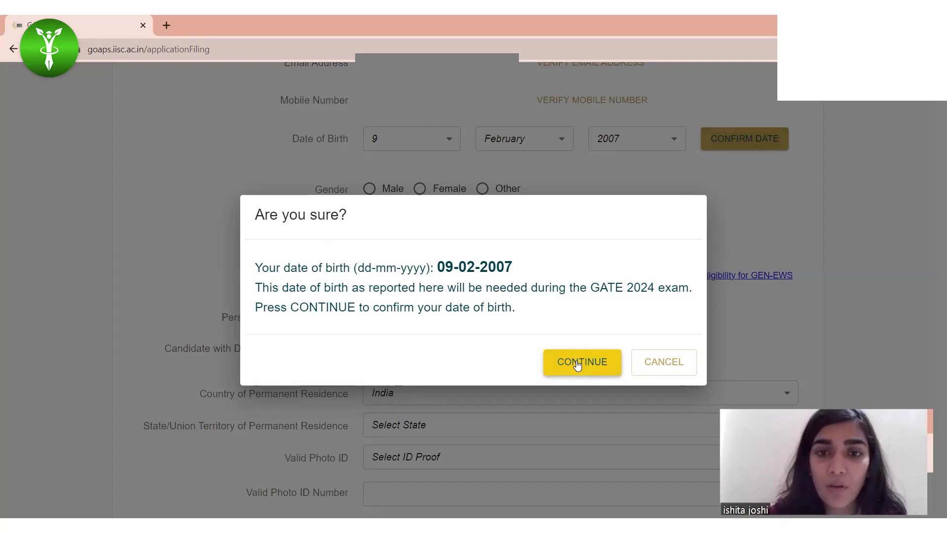
{"action": "left_click", "coordinate": [578, 364]}
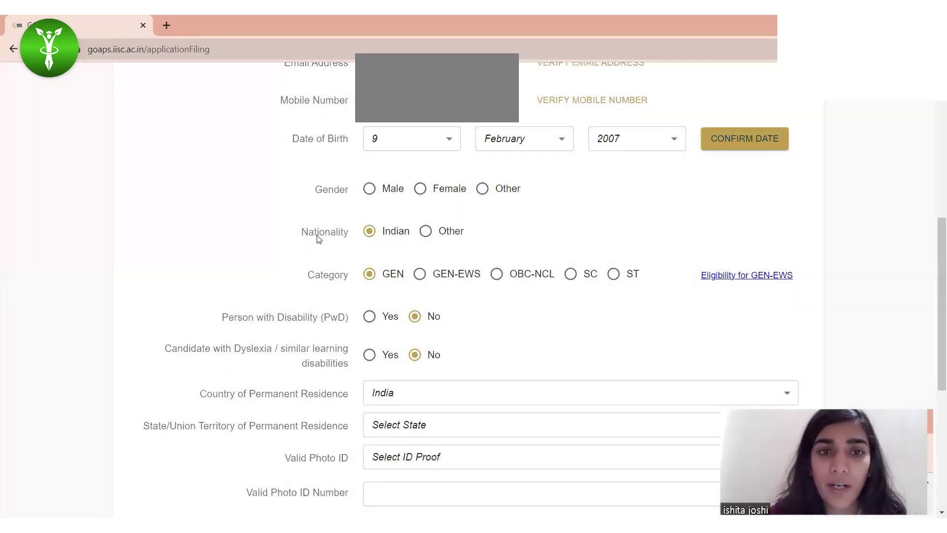
Step: Mark the applicant's gender as Female, then move further down the personal details form
{"action": "left_click", "coordinate": [421, 189]}
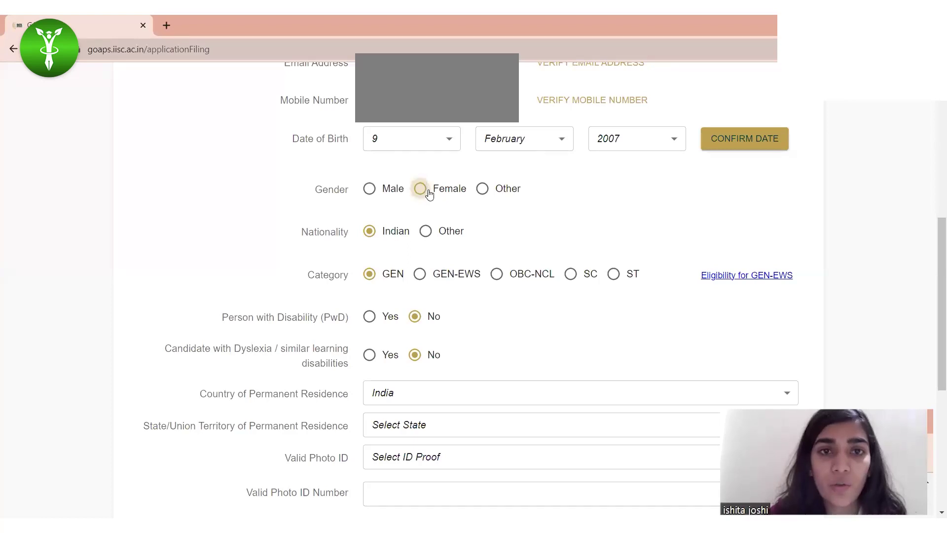
{"action": "scroll", "coordinate": [419, 275], "scroll_direction": "down", "scroll_amount": 1}
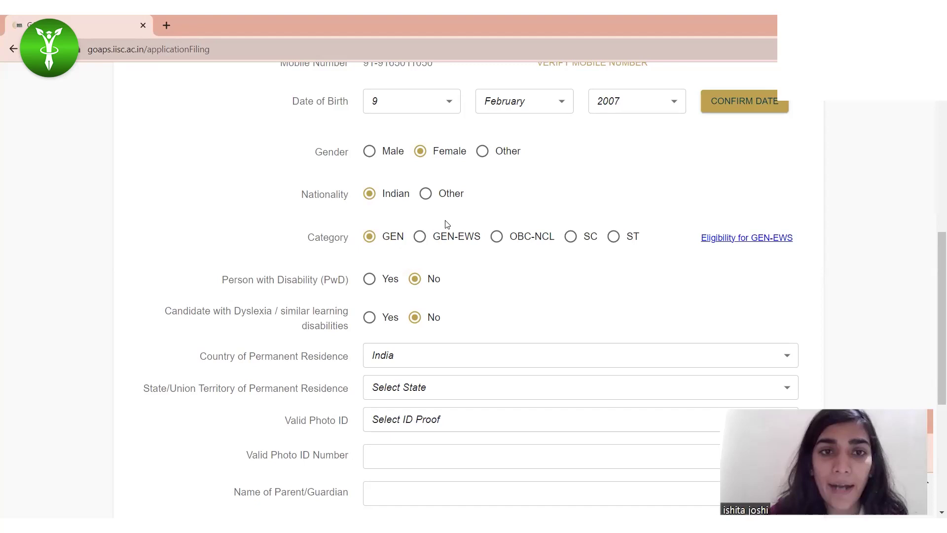
{"action": "scroll", "coordinate": [399, 312], "scroll_direction": "down", "scroll_amount": 1}
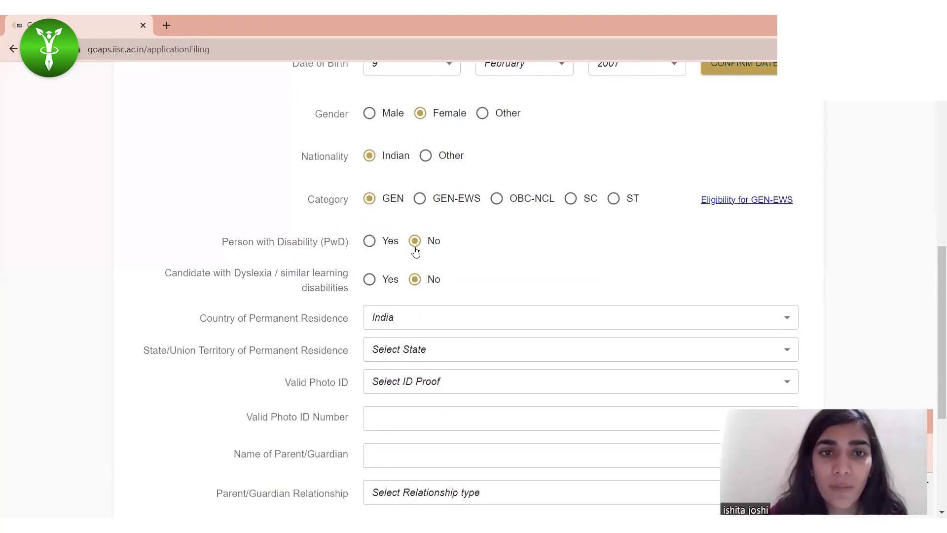
{"action": "scroll", "coordinate": [269, 249], "scroll_direction": "down", "scroll_amount": 1}
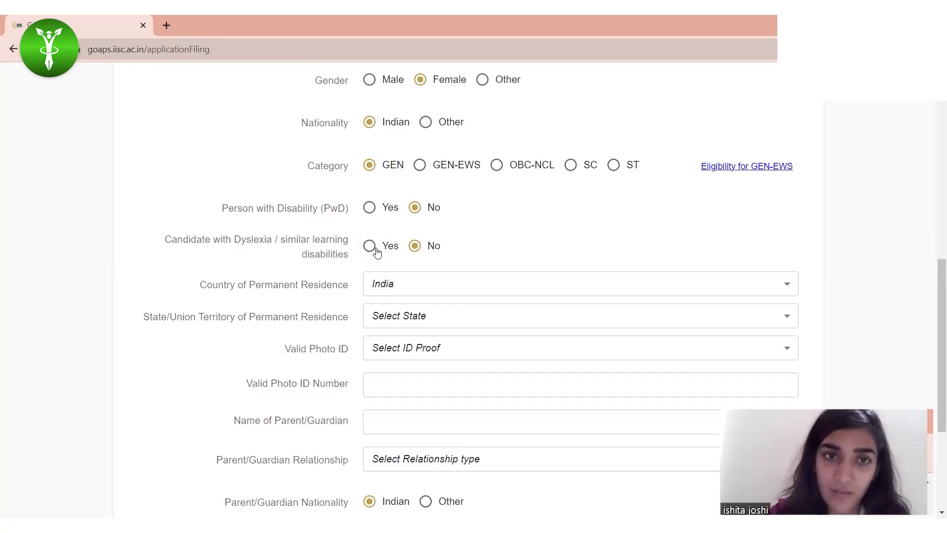
{"action": "scroll", "coordinate": [389, 232], "scroll_direction": "down", "scroll_amount": 1}
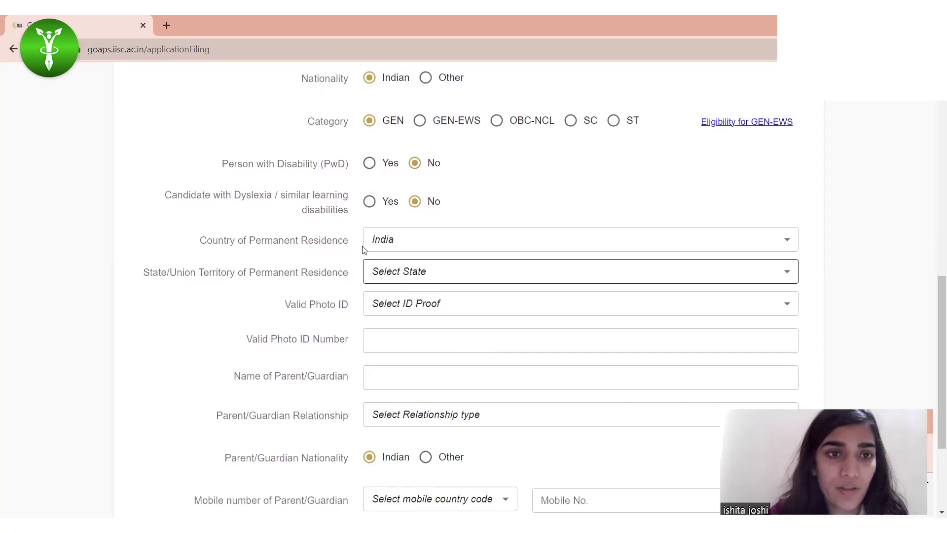
Step: Keep India as the residence country and choose Madhya Pradesh as the residence state
{"action": "left_click", "coordinate": [401, 239]}
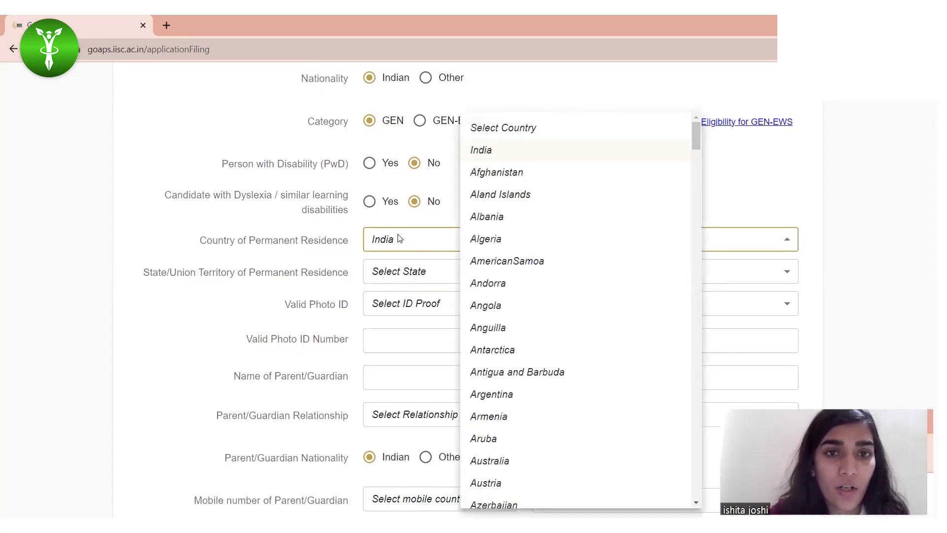
{"action": "left_click", "coordinate": [400, 239]}
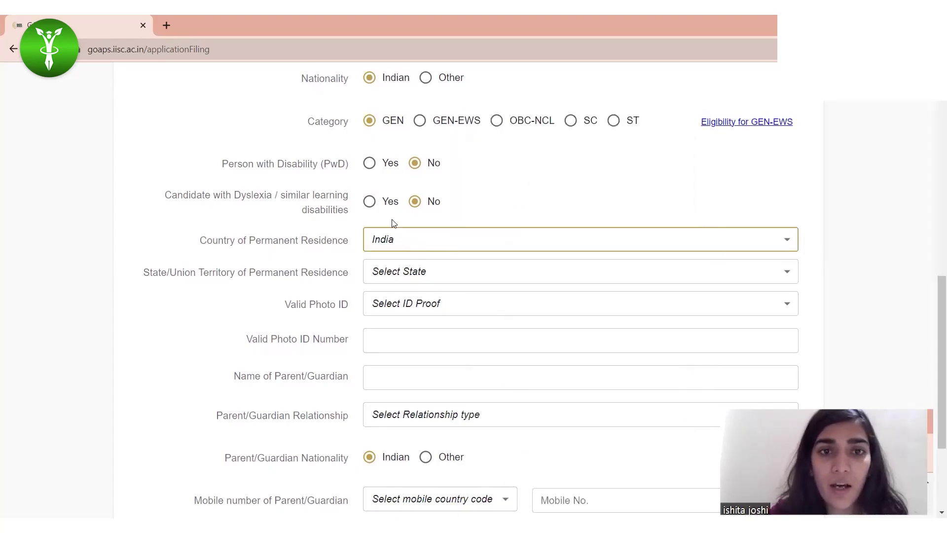
{"action": "left_click", "coordinate": [399, 273]}
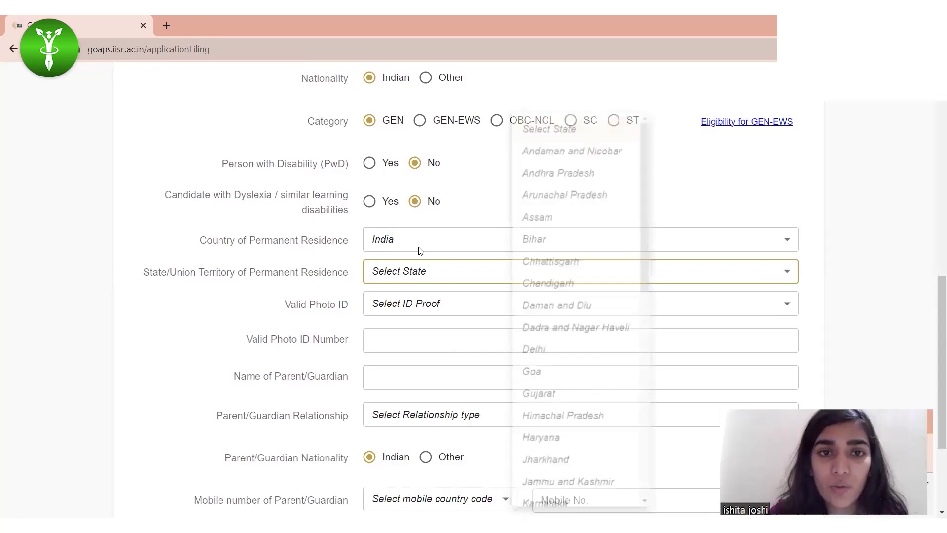
{"action": "left_click", "coordinate": [449, 247]}
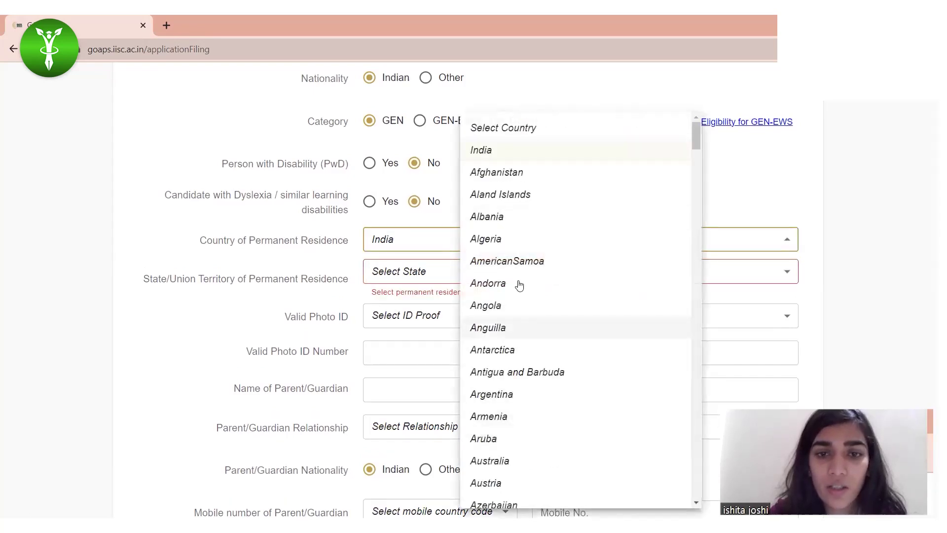
{"action": "scroll", "coordinate": [520, 286], "scroll_direction": "down", "scroll_amount": 5}
{"action": "left_click", "coordinate": [414, 278]}
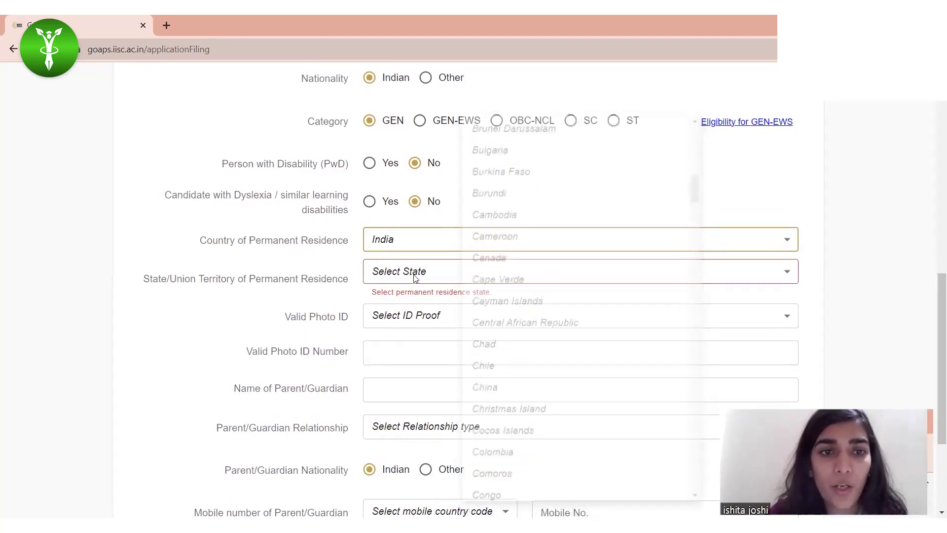
{"action": "left_click", "coordinate": [413, 278]}
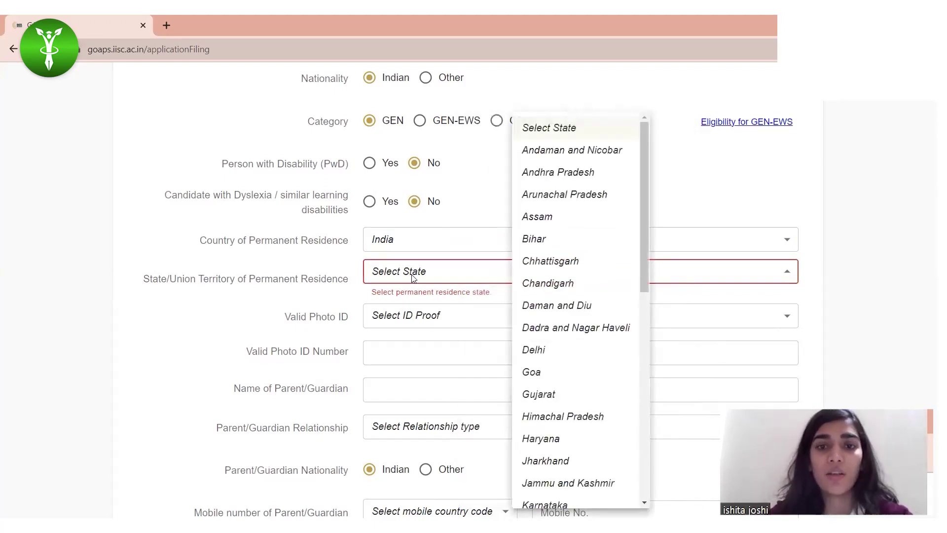
{"action": "scroll", "coordinate": [563, 439], "scroll_direction": "down", "scroll_amount": 3}
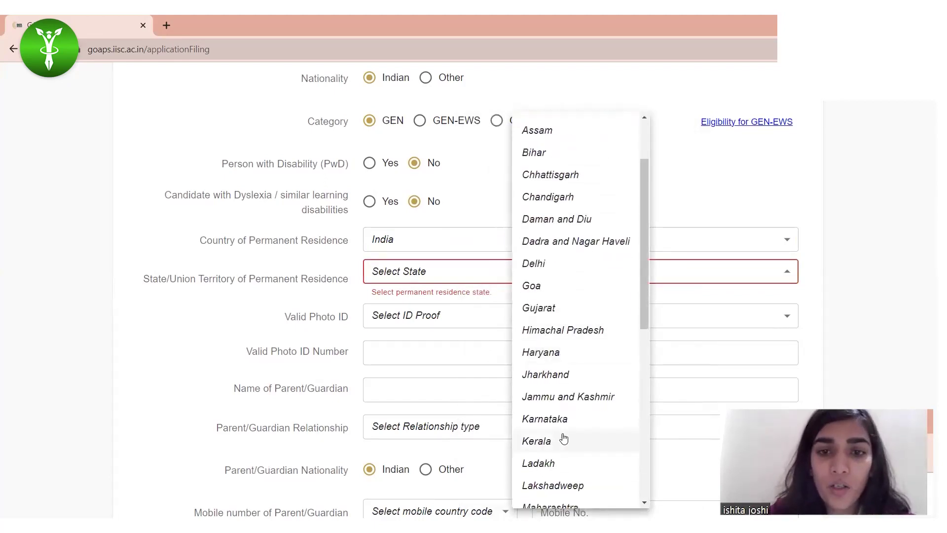
{"action": "scroll", "coordinate": [558, 424], "scroll_direction": "down", "scroll_amount": 2}
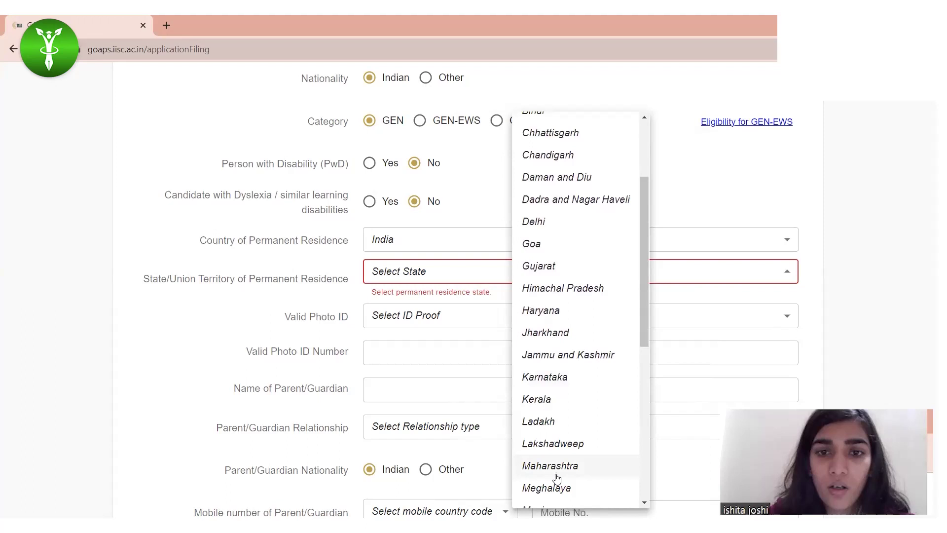
{"action": "scroll", "coordinate": [558, 476], "scroll_direction": "down", "scroll_amount": 3}
{"action": "left_click", "coordinate": [556, 474]}
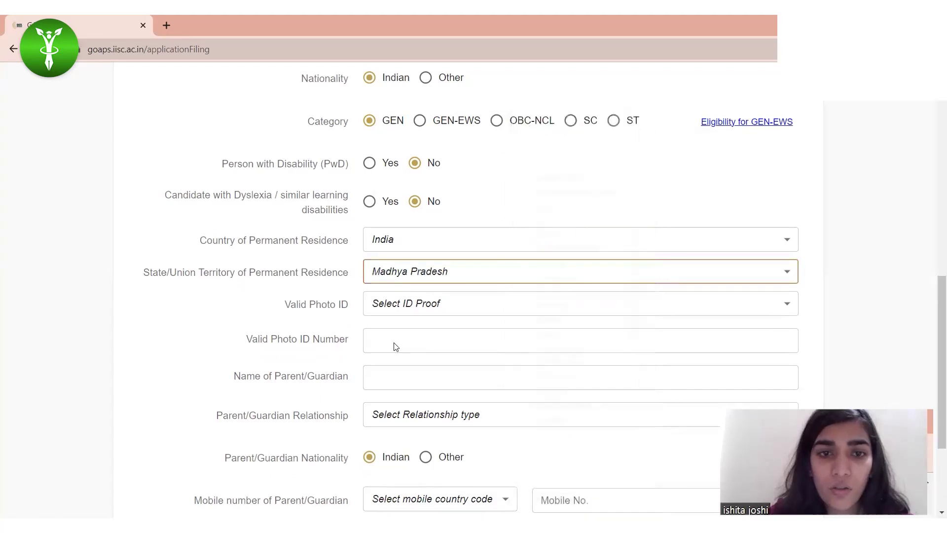
Step: Set the valid photo ID type to Aadhaar Virtual ID and begin entering its number
{"action": "left_click", "coordinate": [395, 302]}
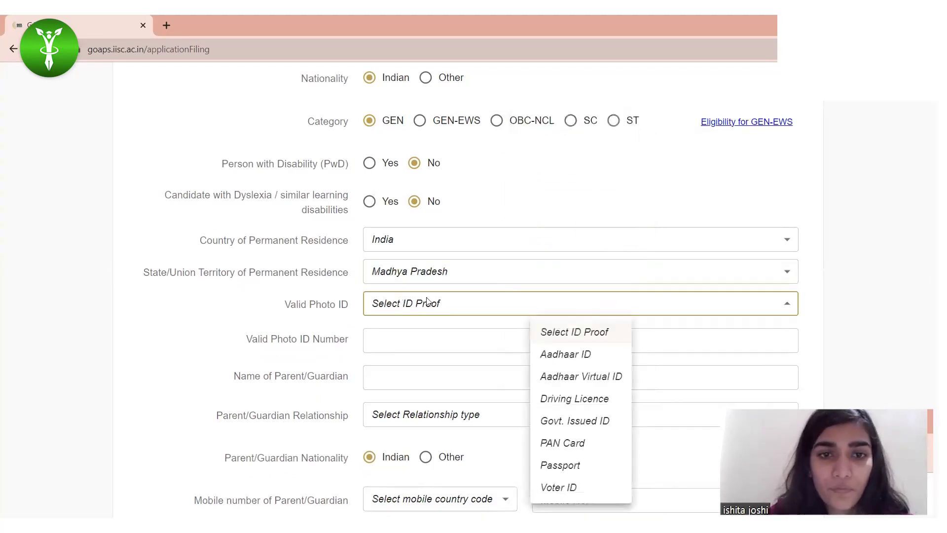
{"action": "left_click", "coordinate": [581, 352]}
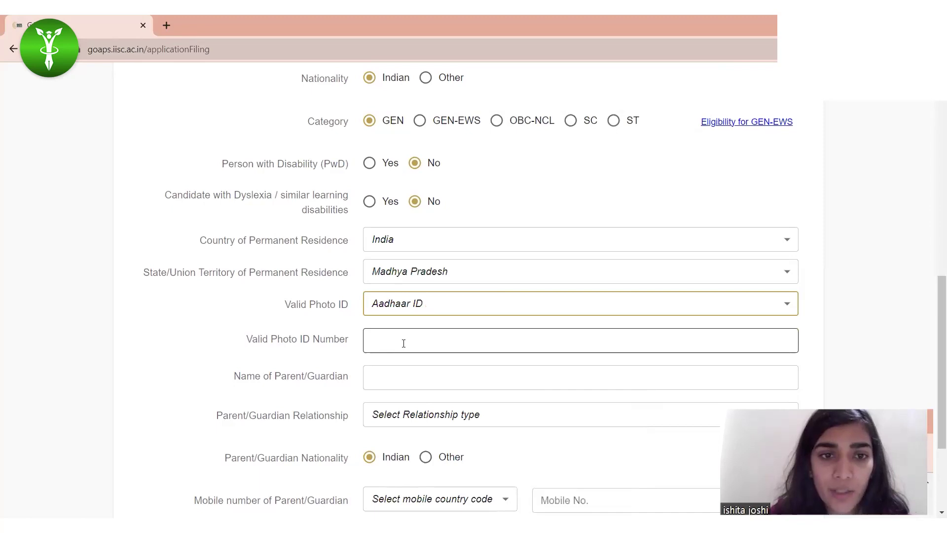
{"action": "left_click", "coordinate": [404, 343]}
{"action": "left_click", "coordinate": [452, 303]}
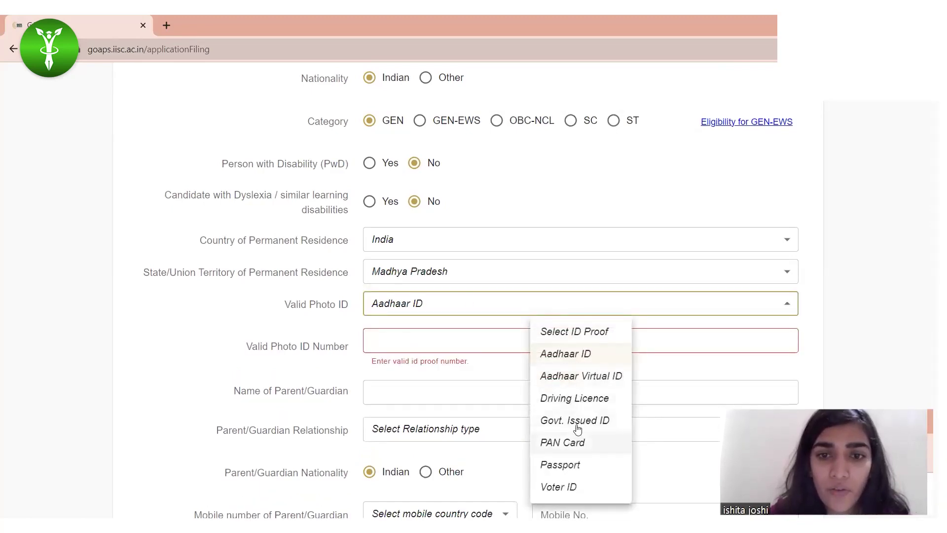
{"action": "left_click", "coordinate": [583, 376]}
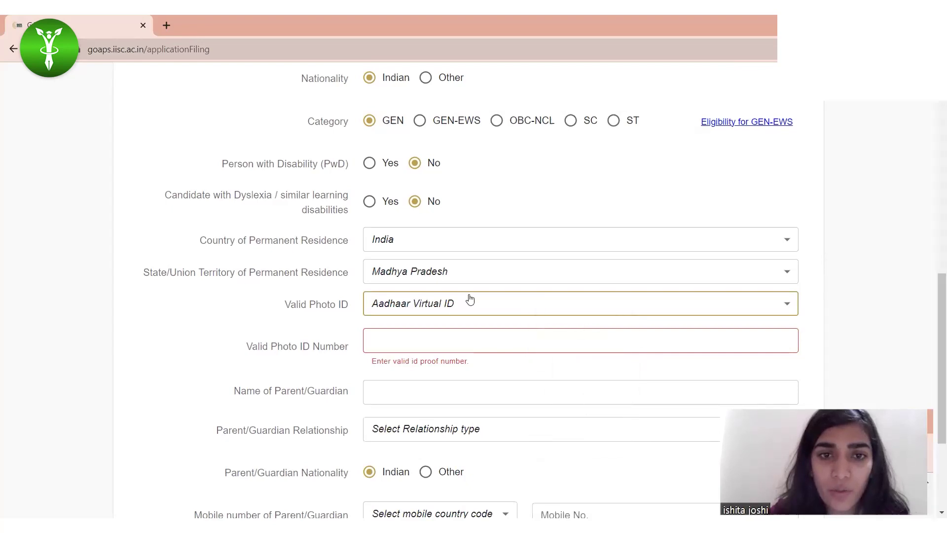
{"action": "left_click", "coordinate": [496, 305]}
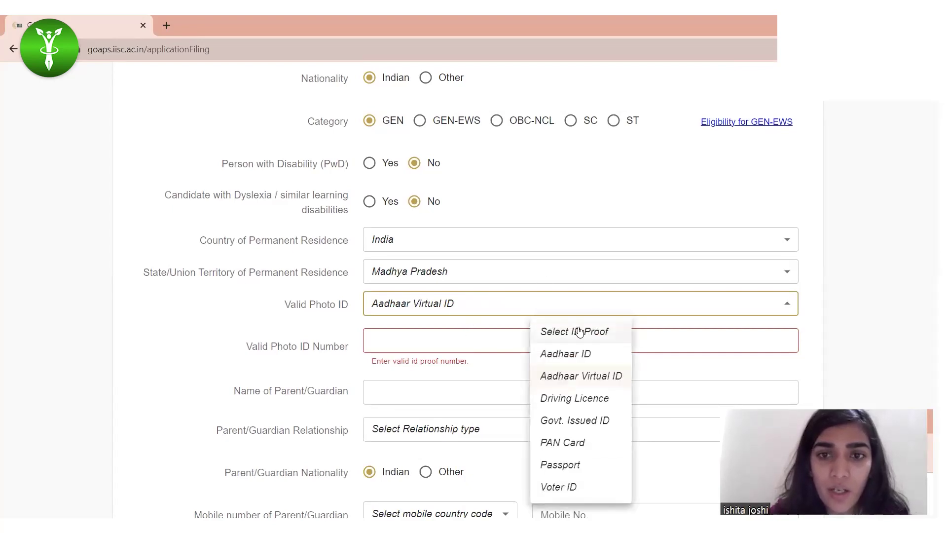
{"action": "left_click", "coordinate": [407, 340]}
{"action": "left_click", "coordinate": [428, 342]}
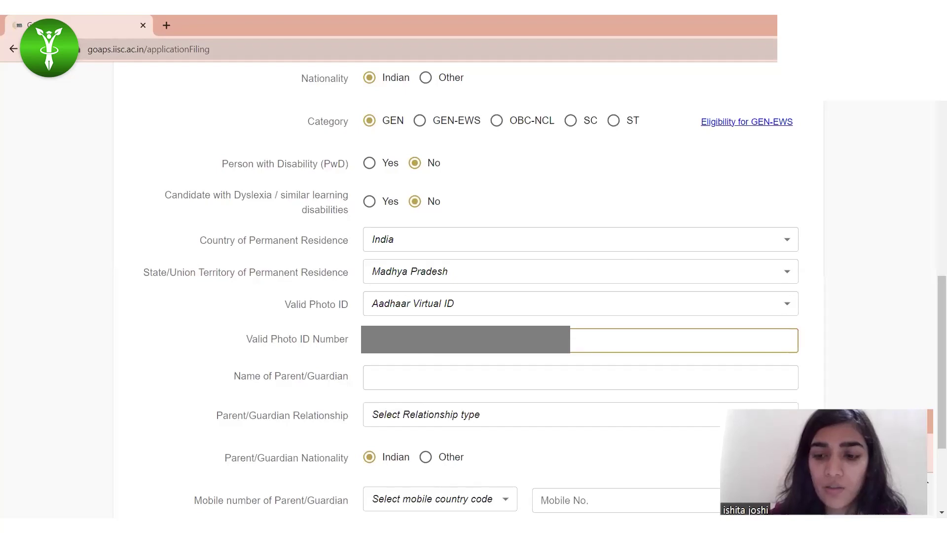
Step: Enter the parent/guardian's name and set the relationship to Father
{"action": "left_click", "coordinate": [460, 375]}
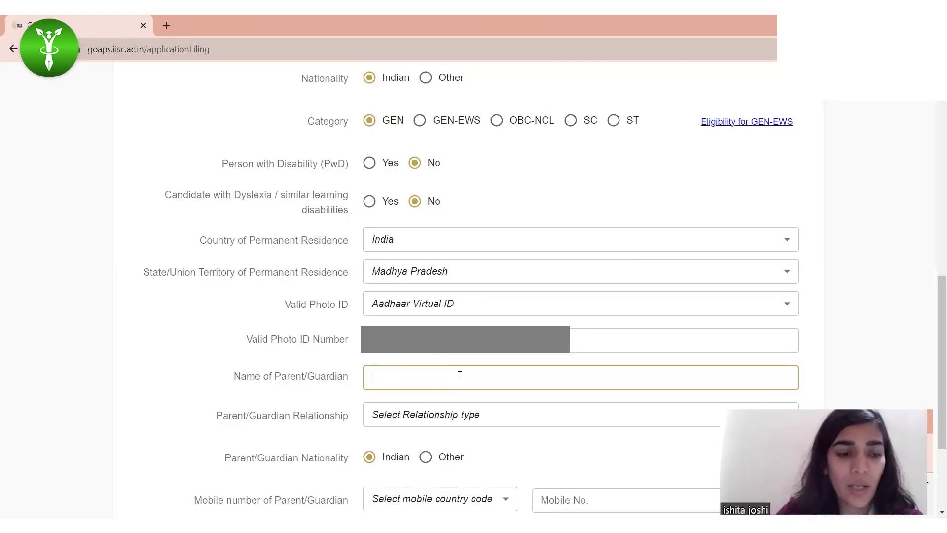
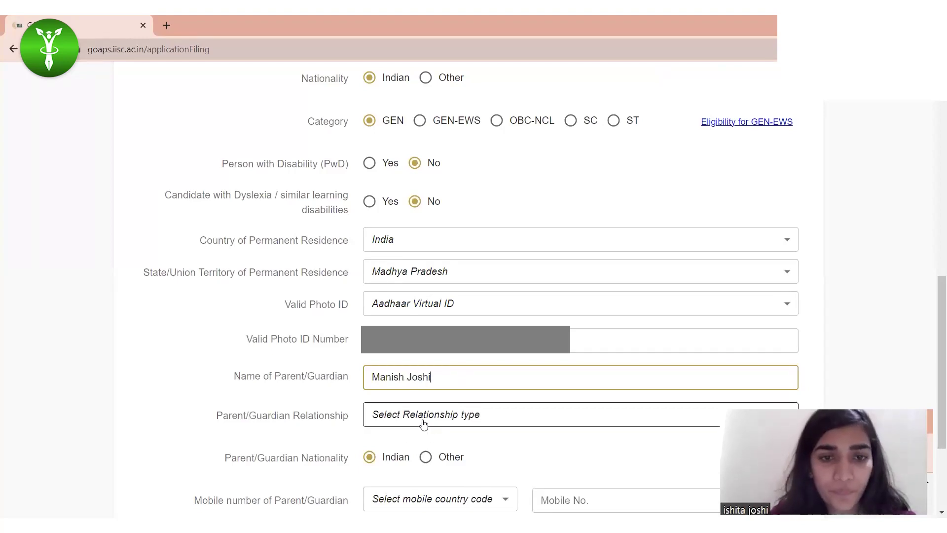
{"action": "left_click", "coordinate": [424, 423]}
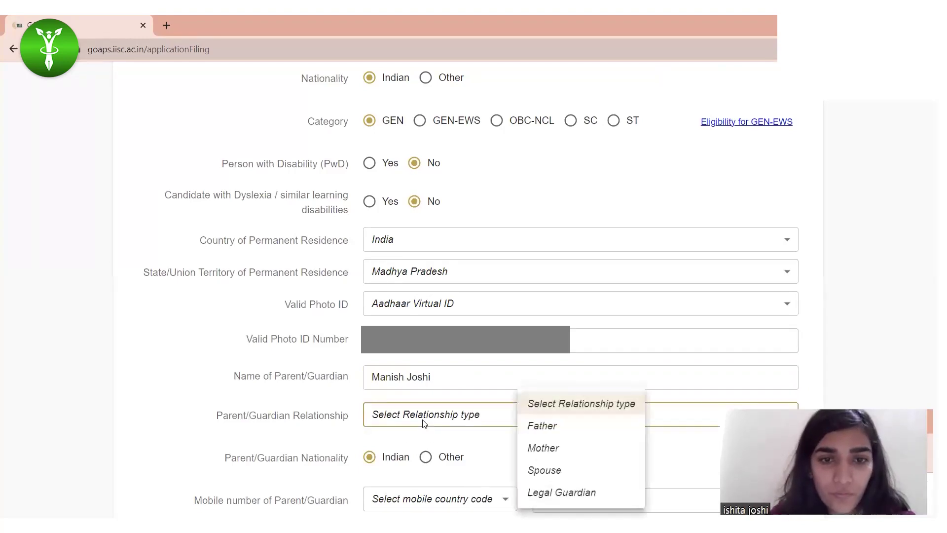
{"action": "left_click", "coordinate": [570, 428]}
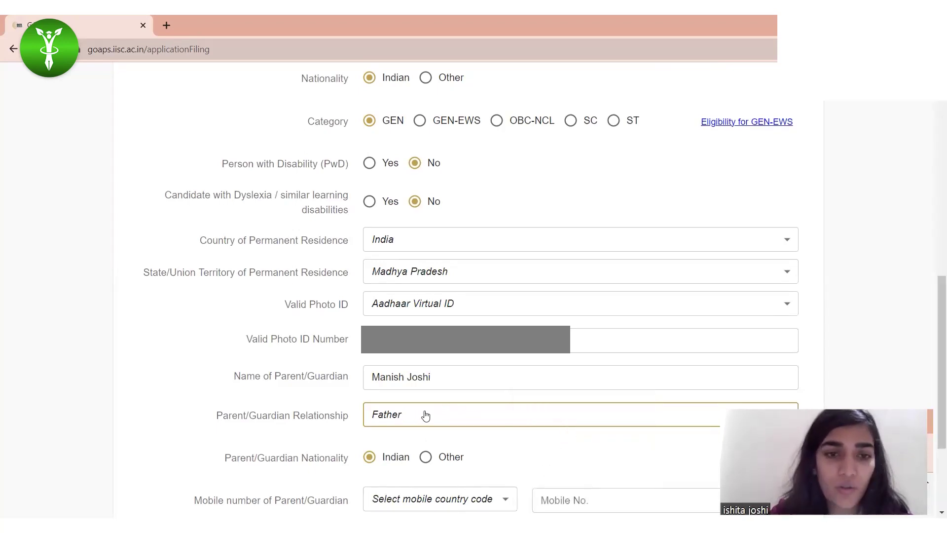
Step: Keep the guardian's nationality Indian and code +91 (IN), then begin the mobile number
{"action": "scroll", "coordinate": [427, 416], "scroll_direction": "down", "scroll_amount": 2}
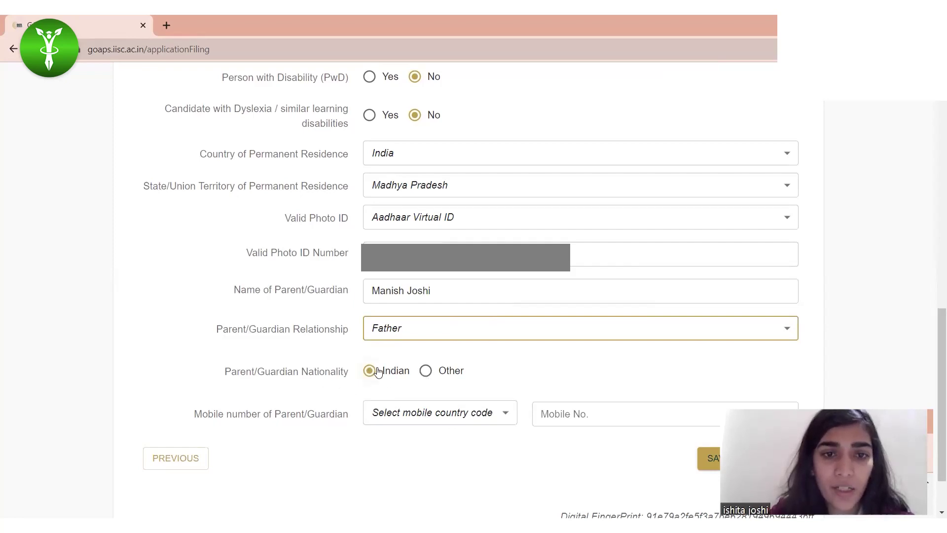
{"action": "left_click", "coordinate": [426, 371]}
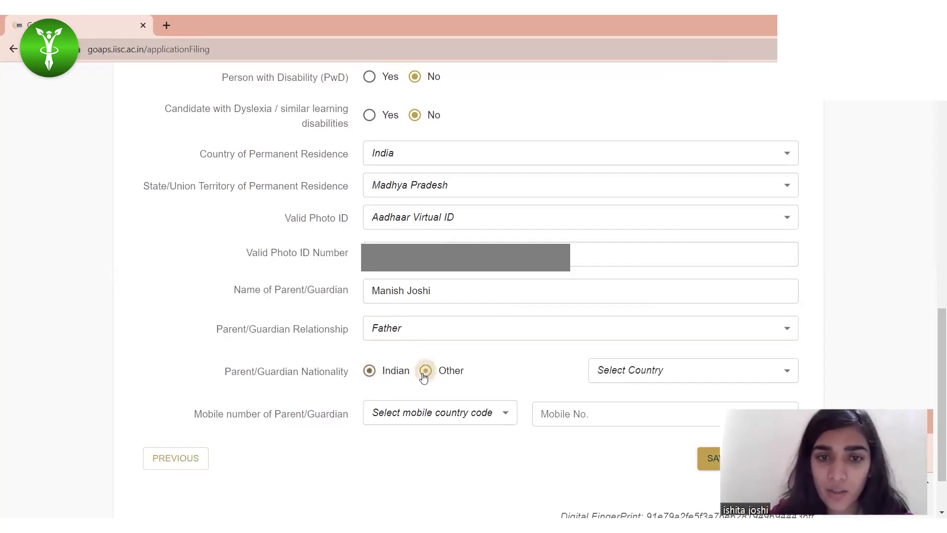
{"action": "left_click", "coordinate": [369, 371]}
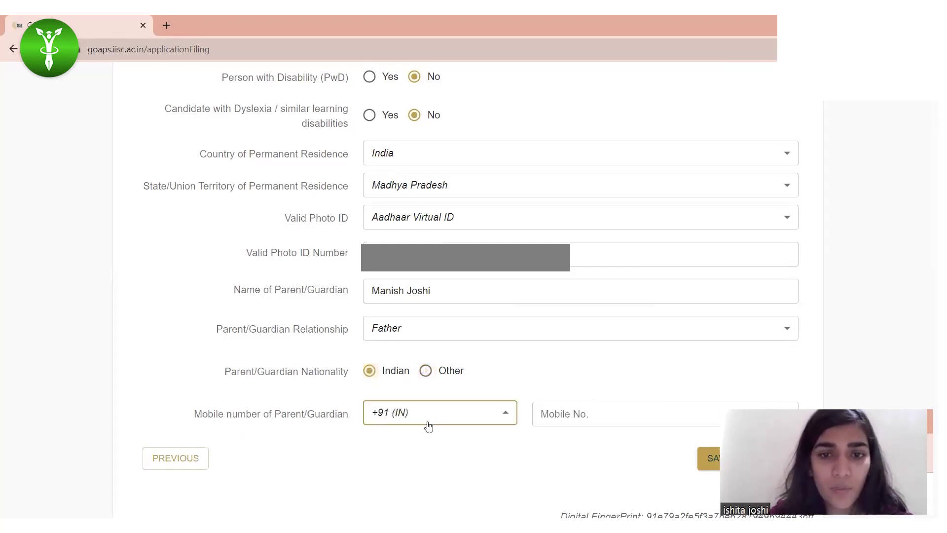
{"action": "left_click", "coordinate": [428, 420]}
{"action": "key", "text": "Escape"}
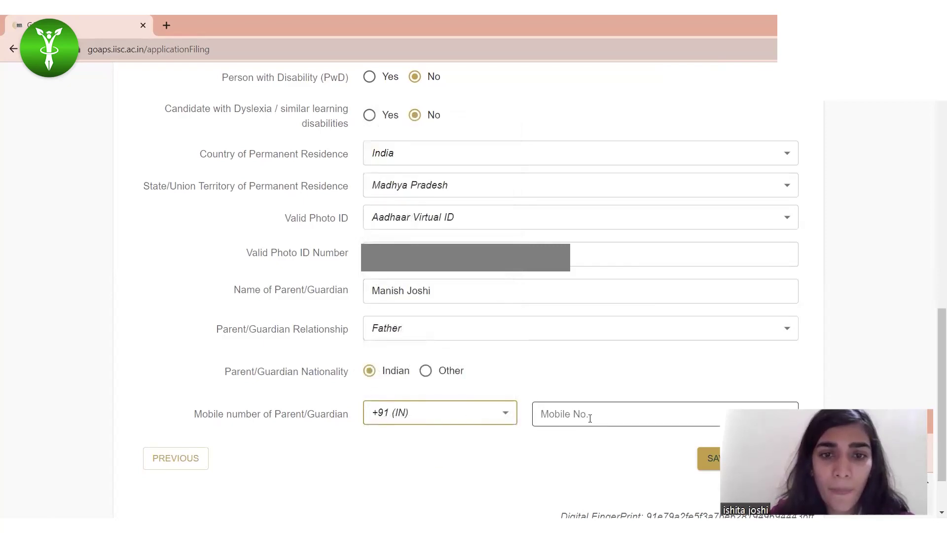
{"action": "left_click", "coordinate": [590, 416]}
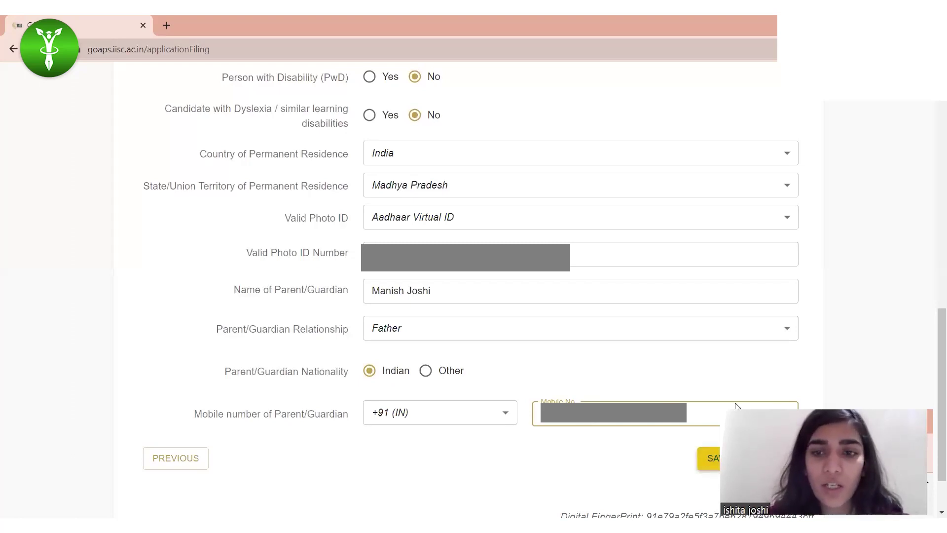
Step: Save the personal details and enter correspondence PIN code 452008
{"action": "left_click", "coordinate": [710, 458]}
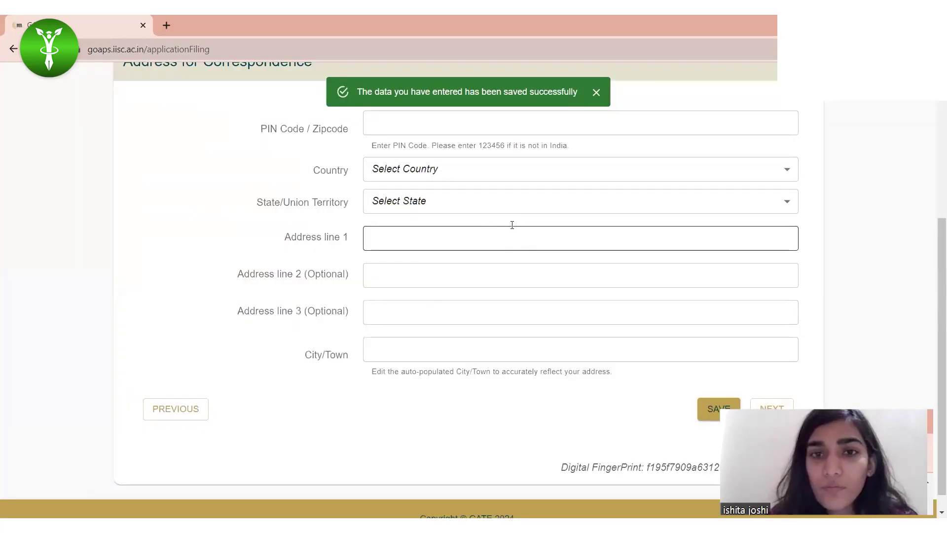
{"action": "left_click", "coordinate": [422, 358]}
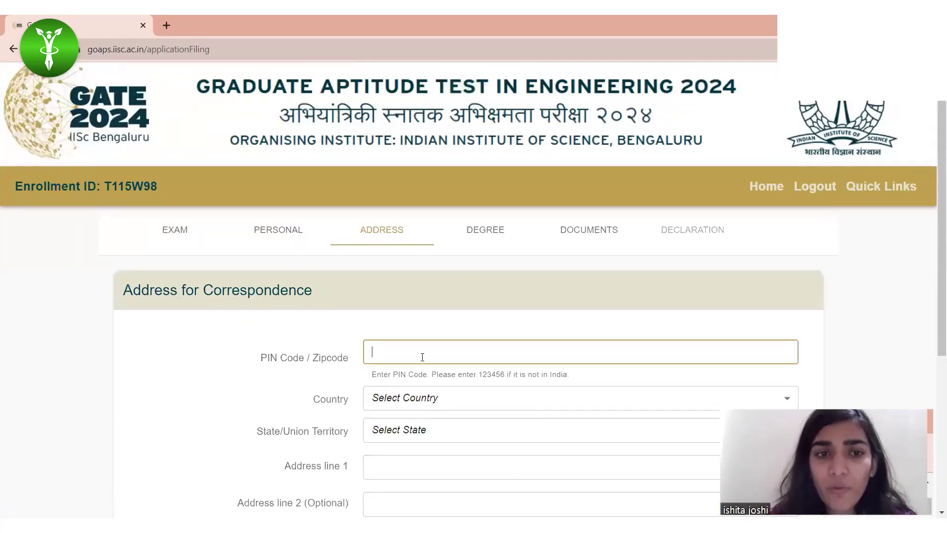
{"action": "scroll", "coordinate": [475, 359], "scroll_direction": "down", "scroll_amount": 1}
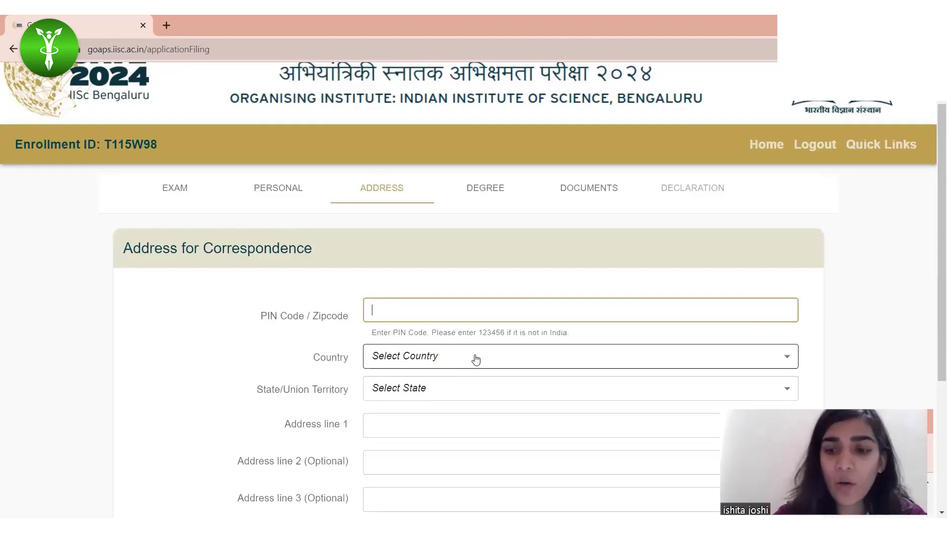
{"action": "type", "text": "452008"}
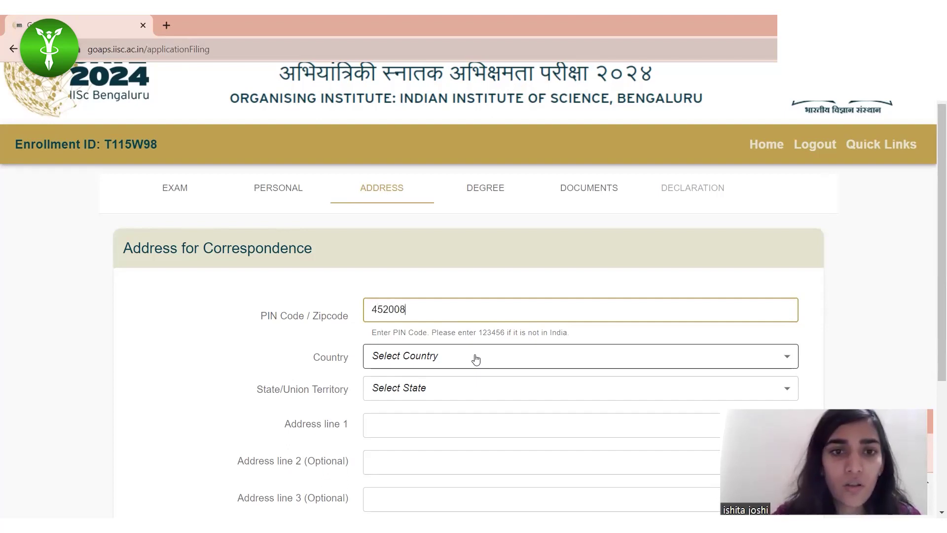
Step: Choose India as the address country and Madhya Pradesh as the state
{"action": "left_click", "coordinate": [447, 359]}
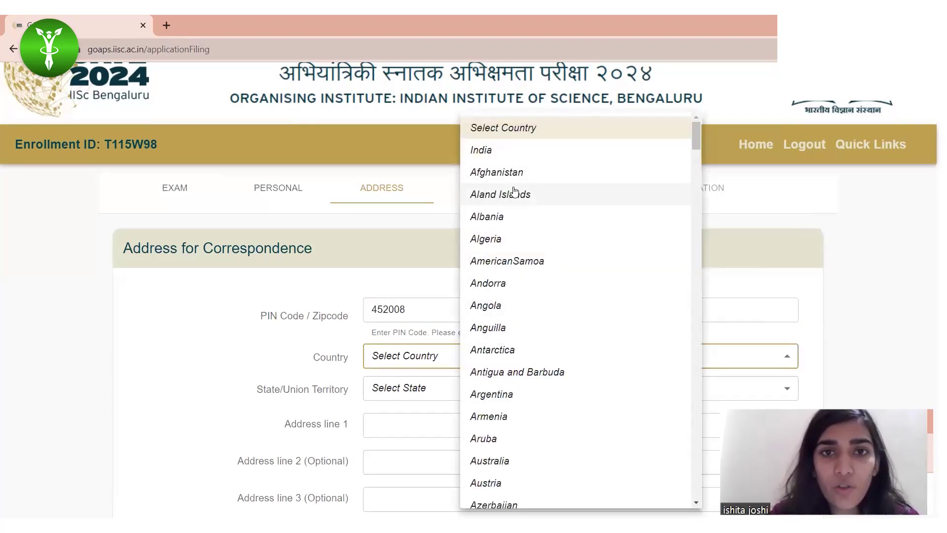
{"action": "left_click", "coordinate": [500, 152]}
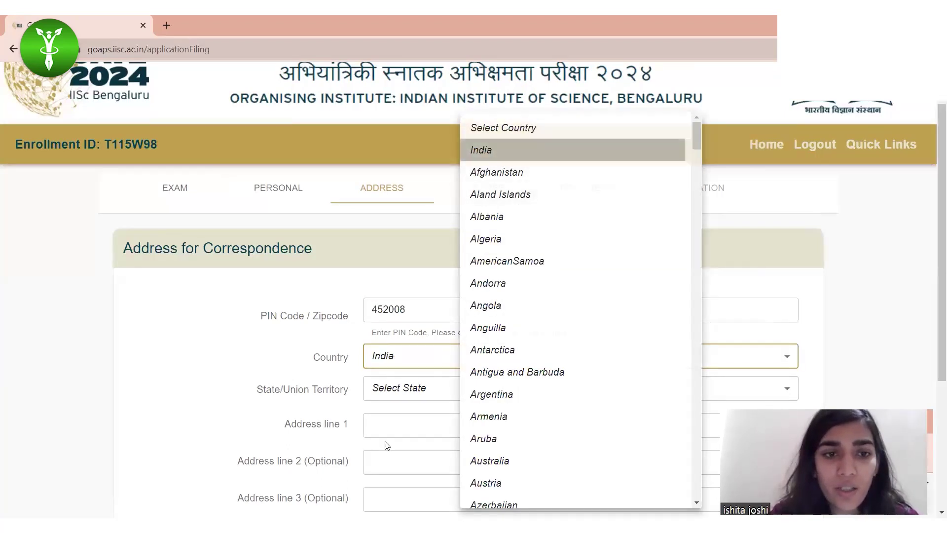
{"action": "left_click", "coordinate": [406, 389]}
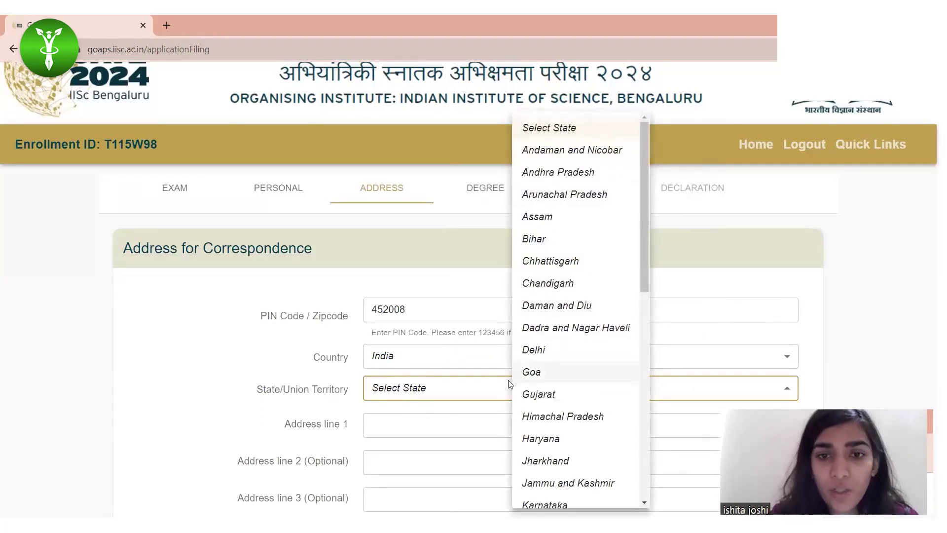
{"action": "scroll", "coordinate": [569, 390], "scroll_direction": "down", "scroll_amount": 6}
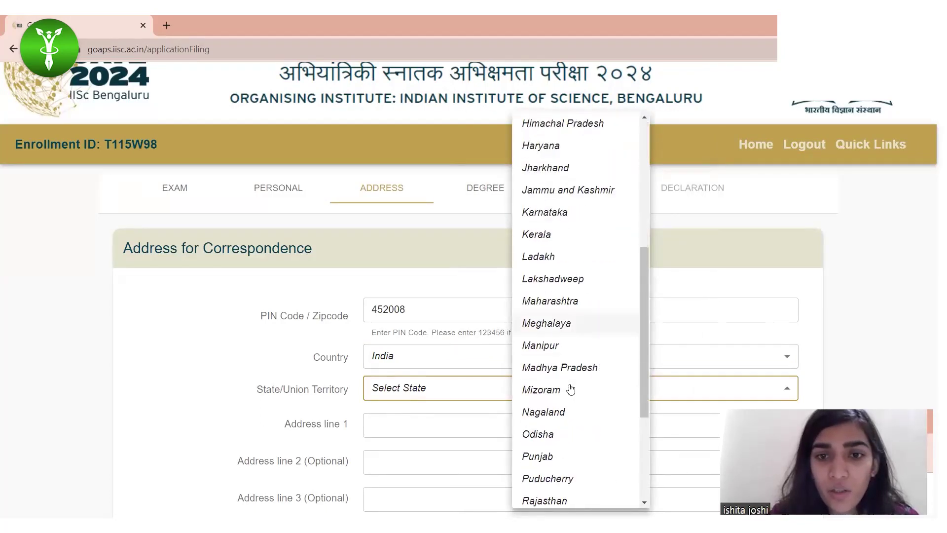
{"action": "left_click", "coordinate": [570, 368]}
{"action": "left_click", "coordinate": [385, 429]}
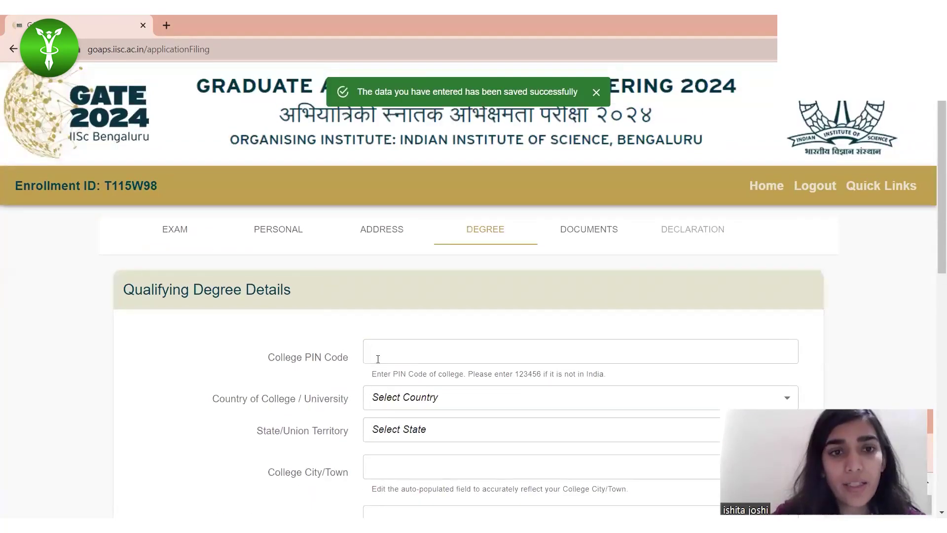
Step: Enter college PIN code 452012 and paste in the institute registration / roll number
{"action": "left_click", "coordinate": [387, 356]}
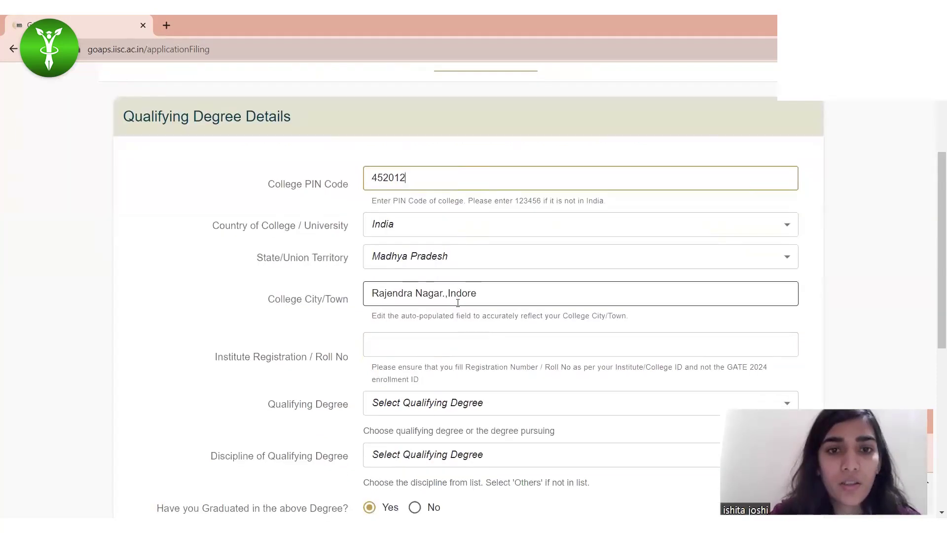
{"action": "left_click", "coordinate": [396, 342]}
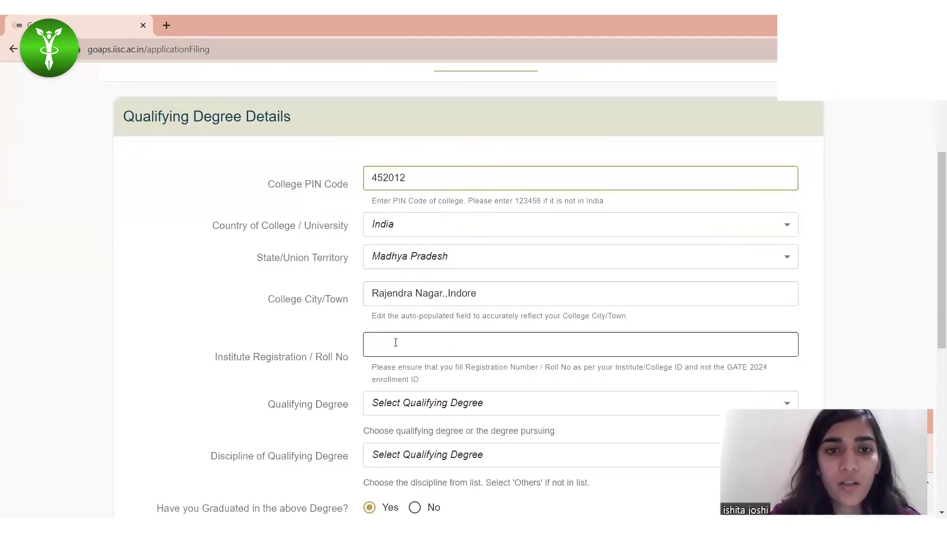
{"action": "scroll", "coordinate": [396, 342], "scroll_direction": "down", "scroll_amount": 1}
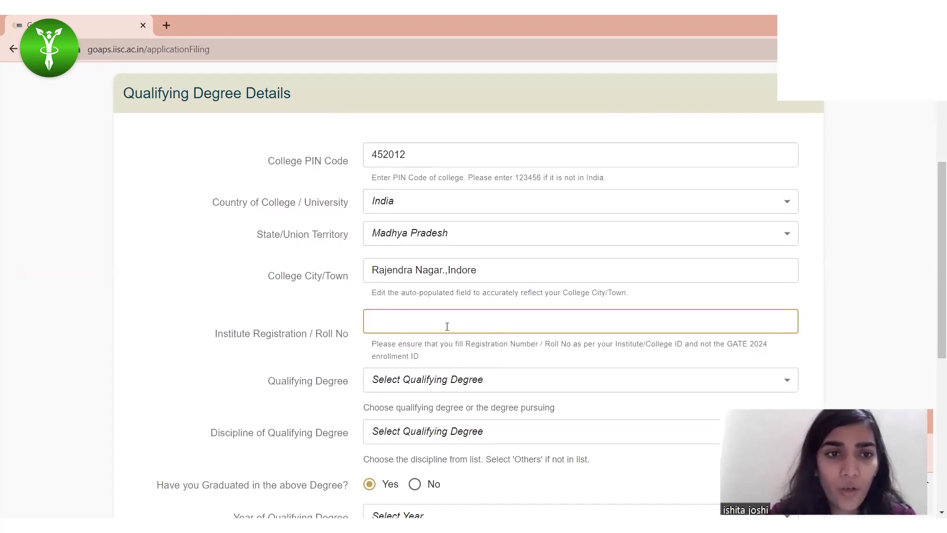
{"action": "scroll", "coordinate": [444, 325], "scroll_direction": "down", "scroll_amount": 1}
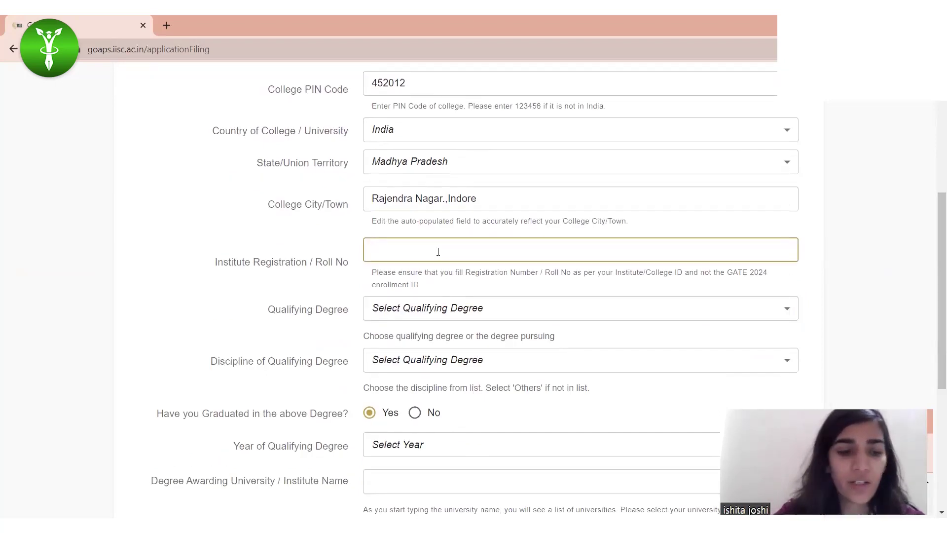
{"action": "key", "text": "ctrl+v"}
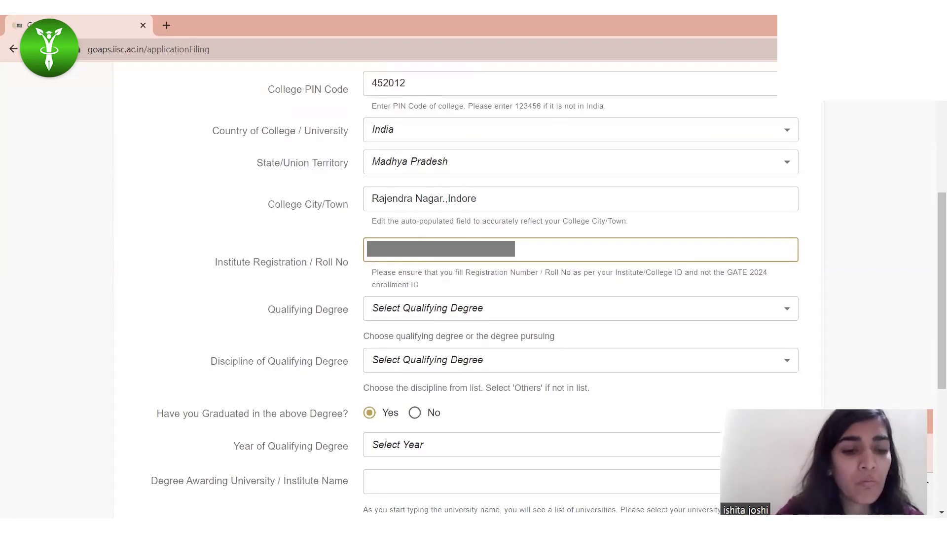
Step: Choose B. Sc. (Agriculture,Horticulture,Forestry) as the qualifying degree
{"action": "scroll", "coordinate": [502, 332], "scroll_direction": "down", "scroll_amount": 1}
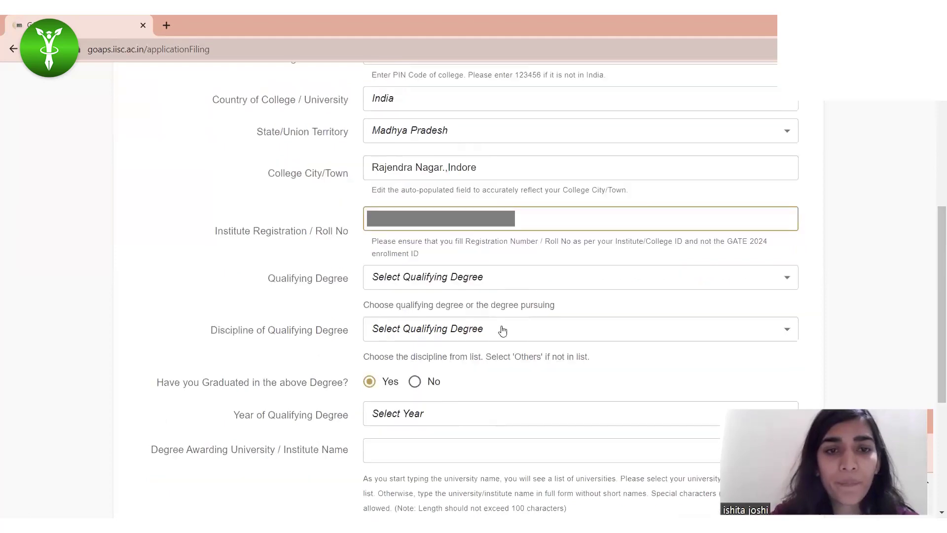
{"action": "left_click", "coordinate": [442, 281]}
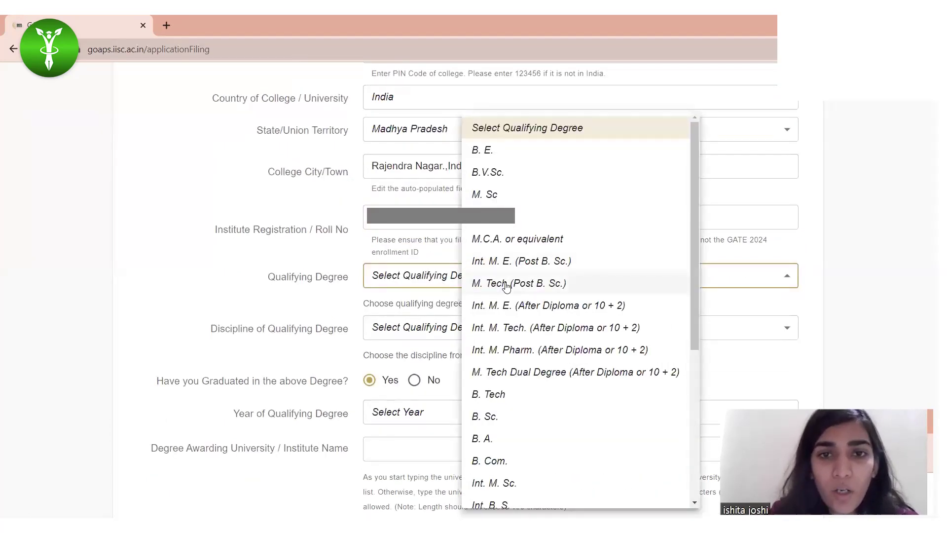
{"action": "scroll", "coordinate": [537, 267], "scroll_direction": "down", "scroll_amount": 3}
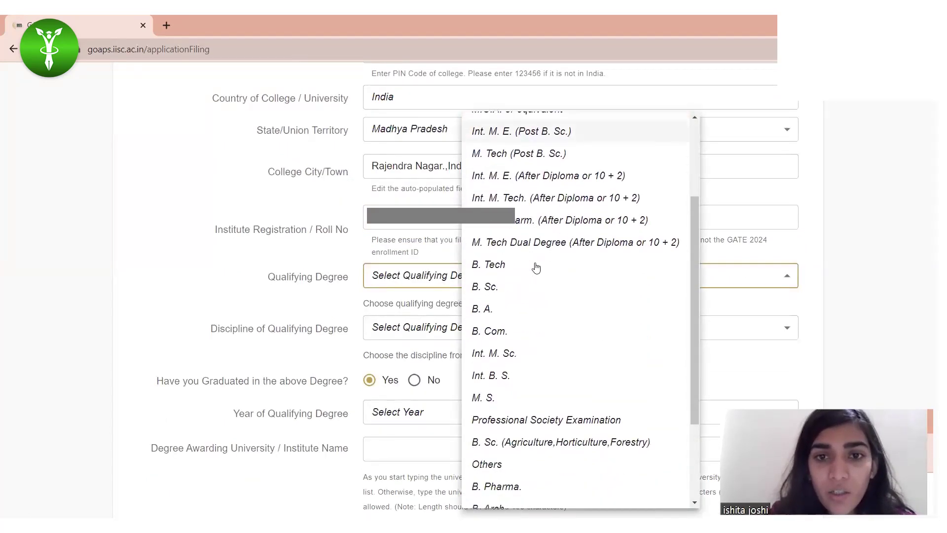
{"action": "scroll", "coordinate": [528, 419], "scroll_direction": "down", "scroll_amount": 2}
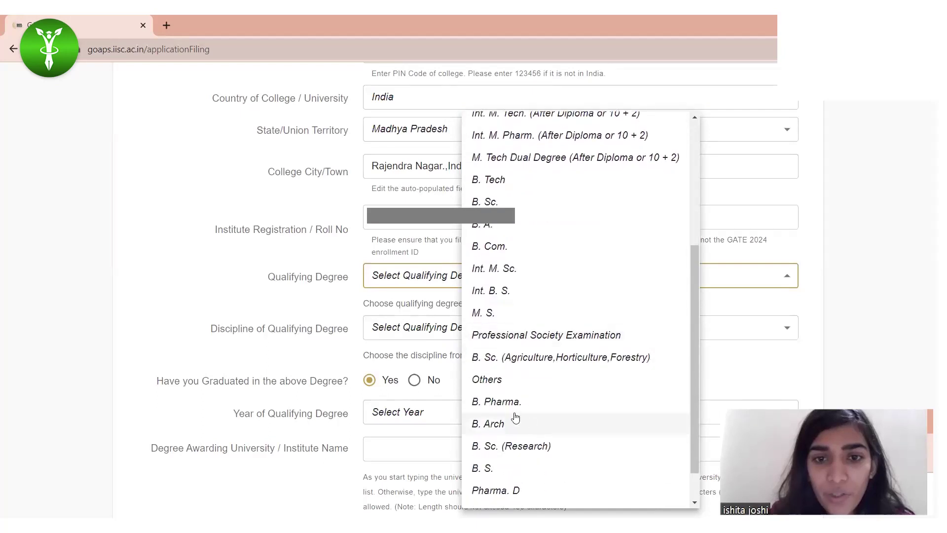
{"action": "left_click", "coordinate": [527, 356]}
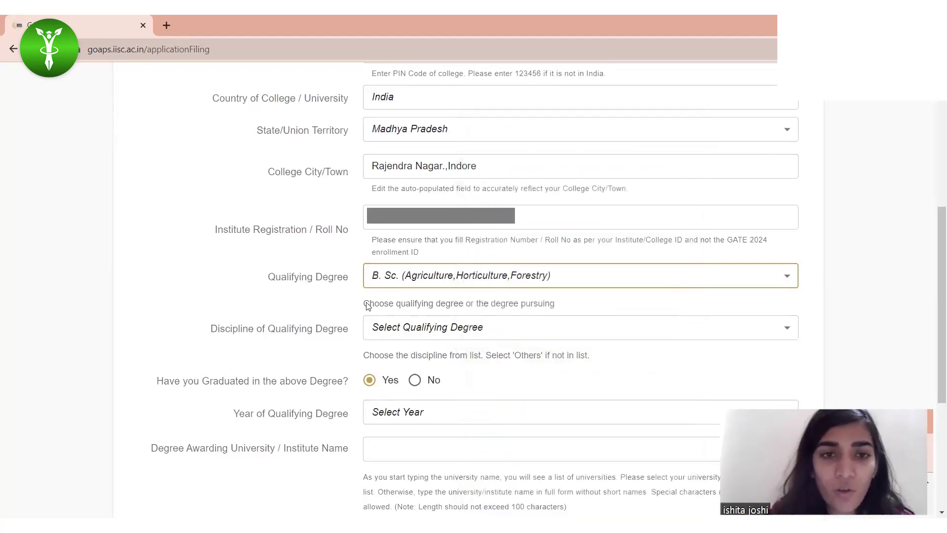
{"action": "scroll", "coordinate": [379, 384], "scroll_direction": "down", "scroll_amount": 1}
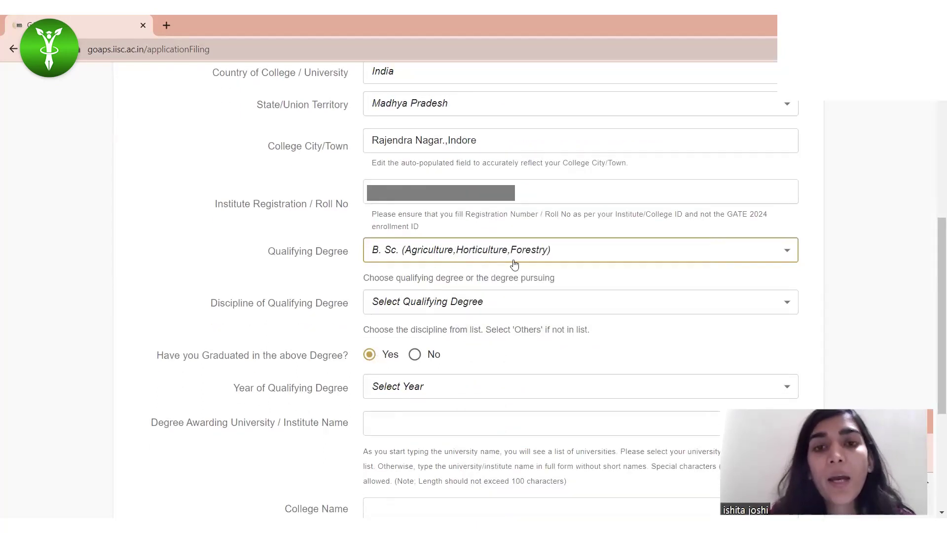
Step: Set the discipline to Agricultural Science. and the qualifying year to 2023
{"action": "left_click", "coordinate": [408, 302]}
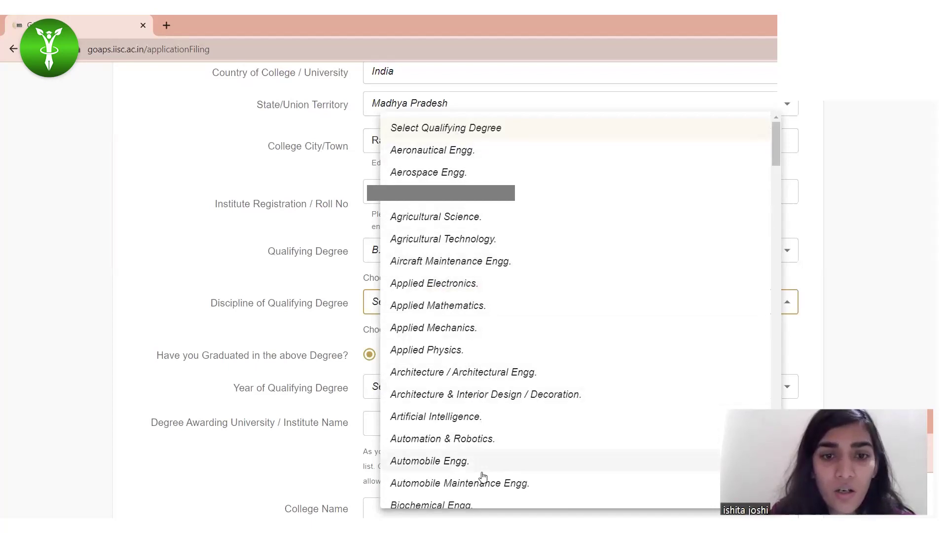
{"action": "scroll", "coordinate": [476, 455], "scroll_direction": "down", "scroll_amount": 3}
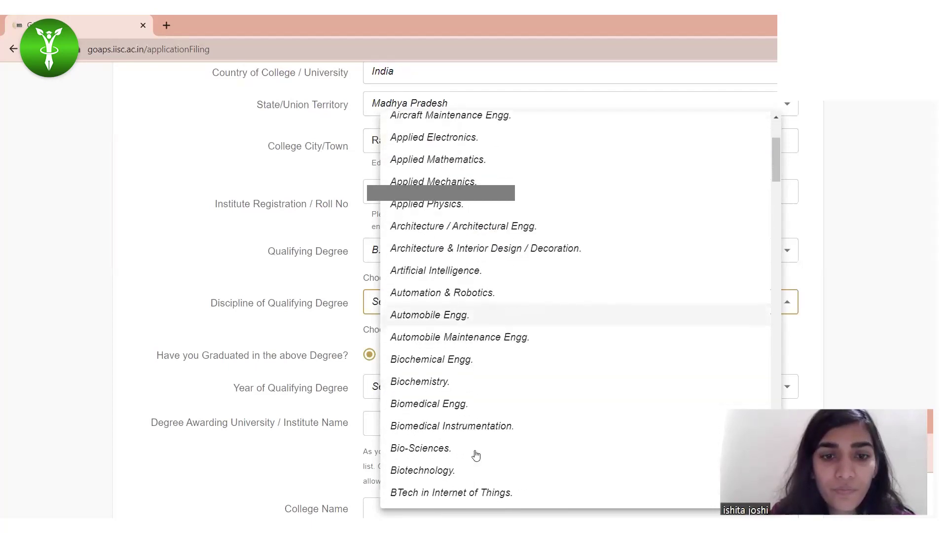
{"action": "scroll", "coordinate": [476, 455], "scroll_direction": "down", "scroll_amount": 1}
{"action": "scroll", "coordinate": [476, 455], "scroll_direction": "up", "scroll_amount": 3}
{"action": "scroll", "coordinate": [476, 455], "scroll_direction": "up", "scroll_amount": 1}
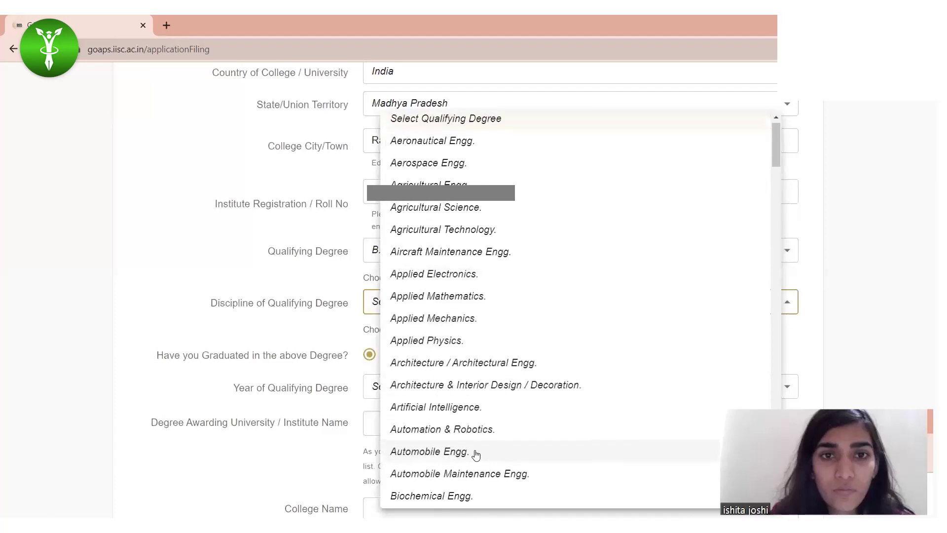
{"action": "left_click", "coordinate": [473, 210]}
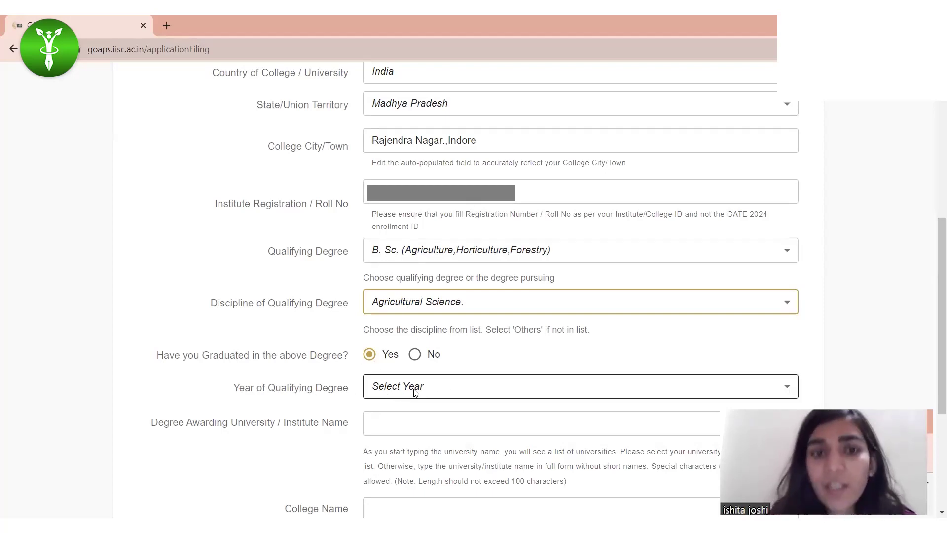
{"action": "left_click", "coordinate": [473, 387]}
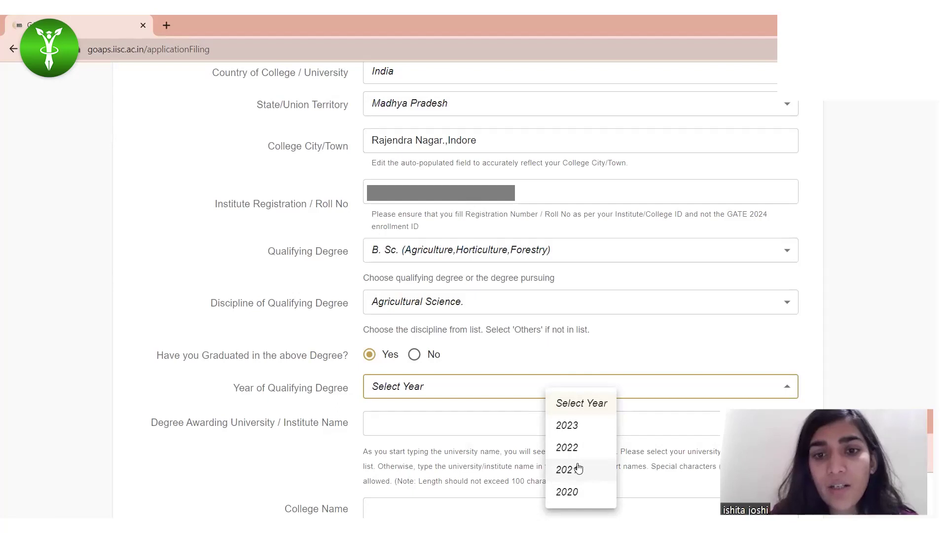
{"action": "left_click", "coordinate": [576, 433]}
Step: Choose THE INDIRA GANDHI NATIONAL TRIBAL UNIVERSITY as the degree-awarding university
{"action": "left_click", "coordinate": [392, 423]}
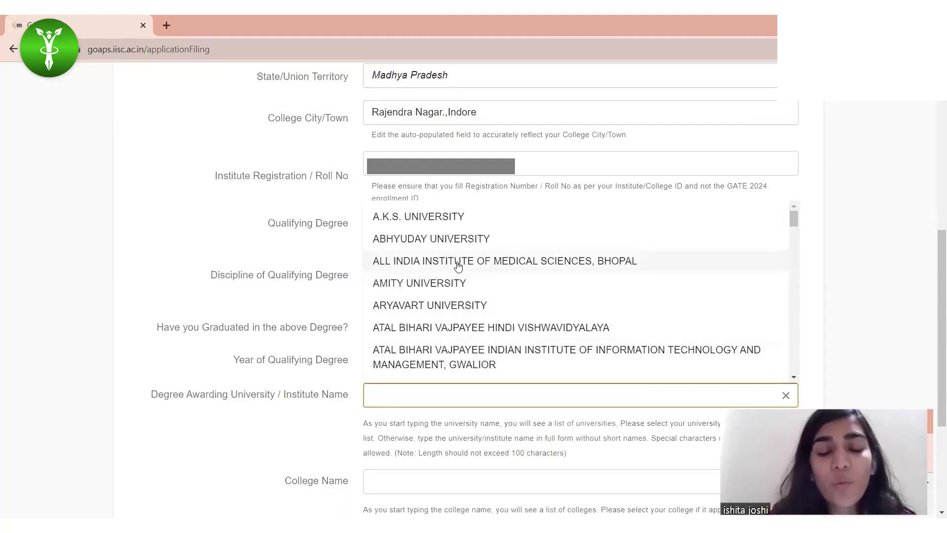
{"action": "scroll", "coordinate": [429, 345], "scroll_direction": "down", "scroll_amount": 6}
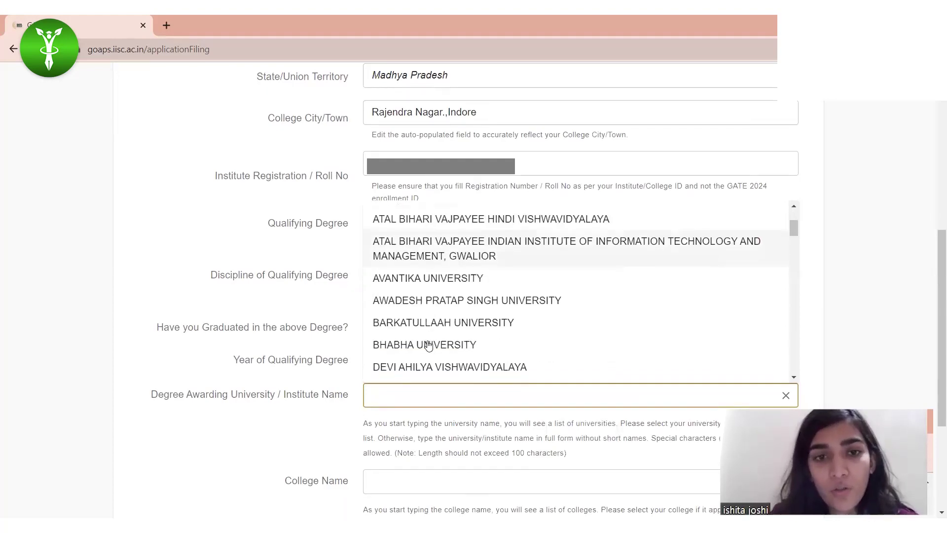
{"action": "scroll", "coordinate": [429, 345], "scroll_direction": "down", "scroll_amount": 8}
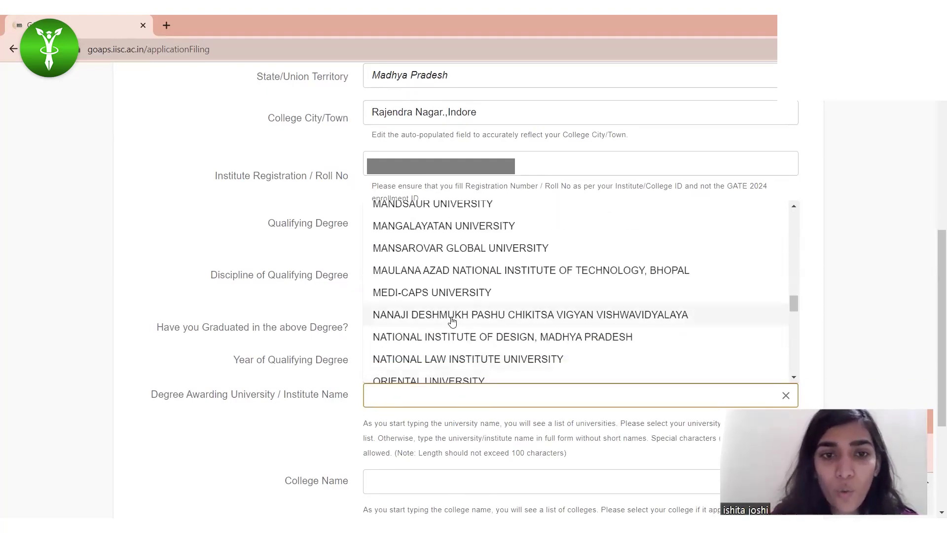
{"action": "scroll", "coordinate": [424, 346], "scroll_direction": "down", "scroll_amount": 6}
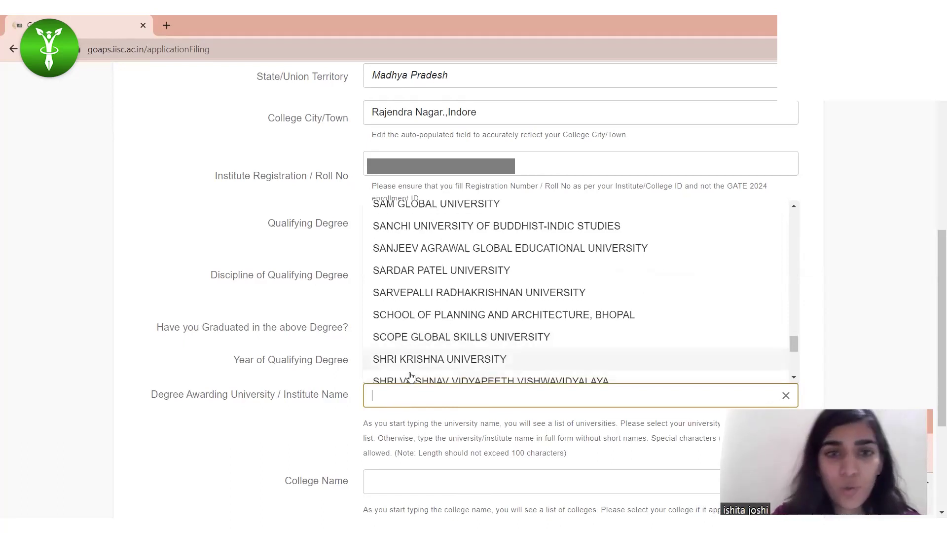
{"action": "scroll", "coordinate": [423, 353], "scroll_direction": "down", "scroll_amount": 5}
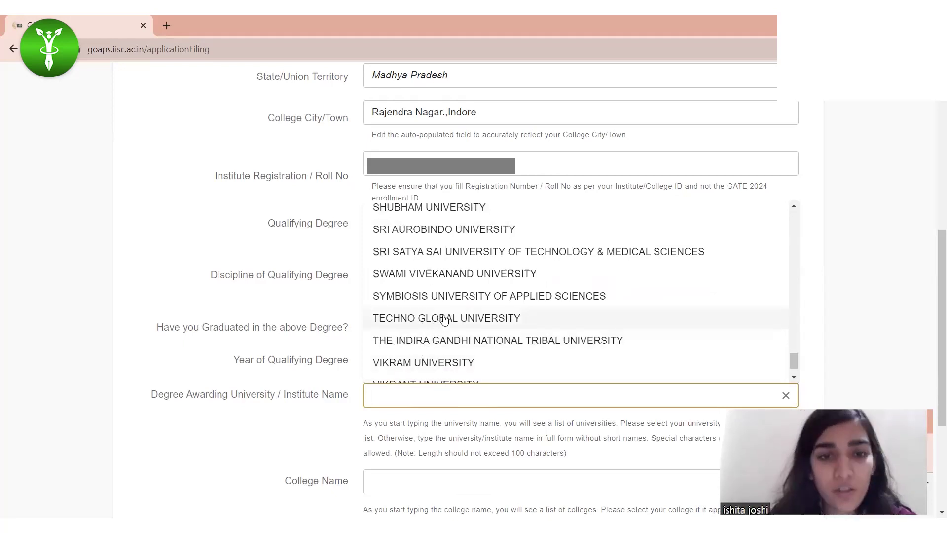
{"action": "left_click", "coordinate": [429, 342]}
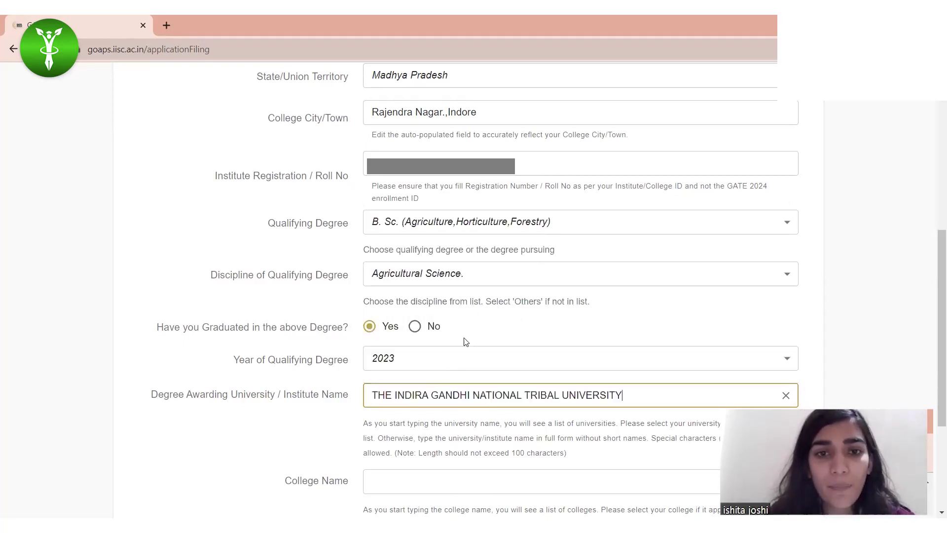
Step: Select BHOPAL SCHOOL OF SOCIAL SCIENCES as the college and save the degree details
{"action": "scroll", "coordinate": [439, 399], "scroll_direction": "down", "scroll_amount": 1}
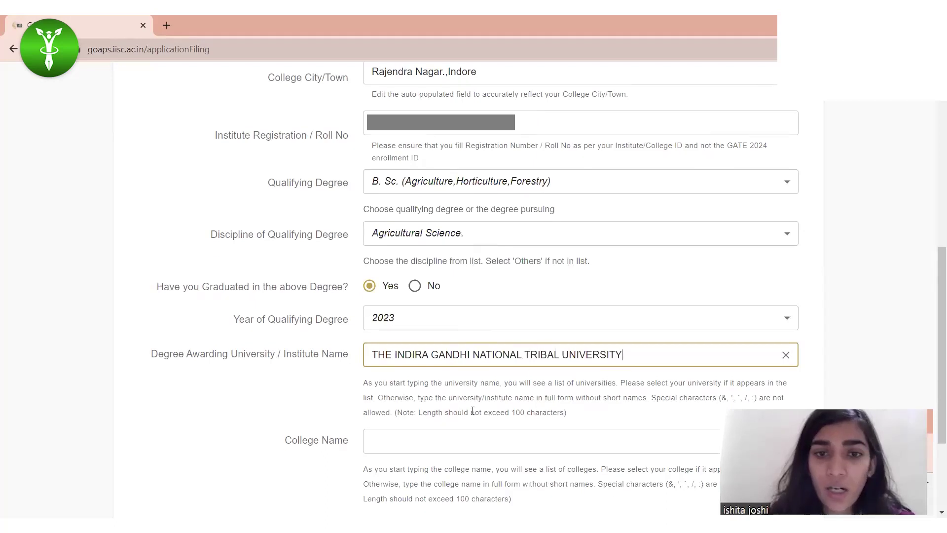
{"action": "scroll", "coordinate": [442, 459], "scroll_direction": "down", "scroll_amount": 1}
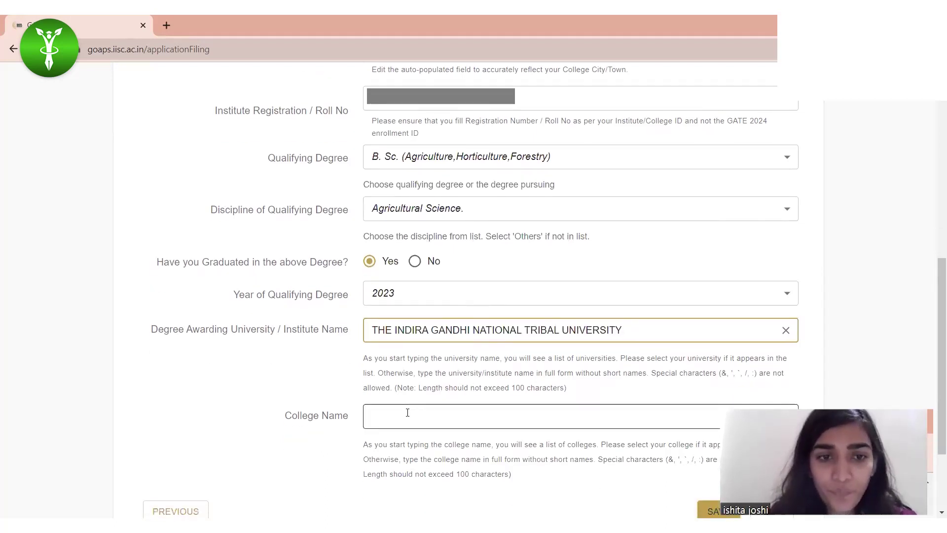
{"action": "left_click", "coordinate": [406, 414]}
{"action": "scroll", "coordinate": [457, 341], "scroll_direction": "down", "scroll_amount": 10}
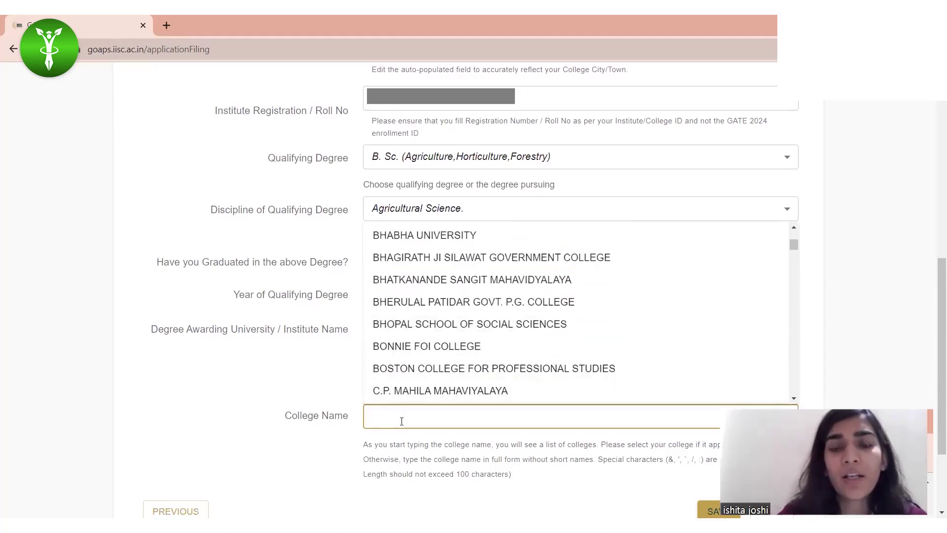
{"action": "scroll", "coordinate": [402, 420], "scroll_direction": "down", "scroll_amount": 2}
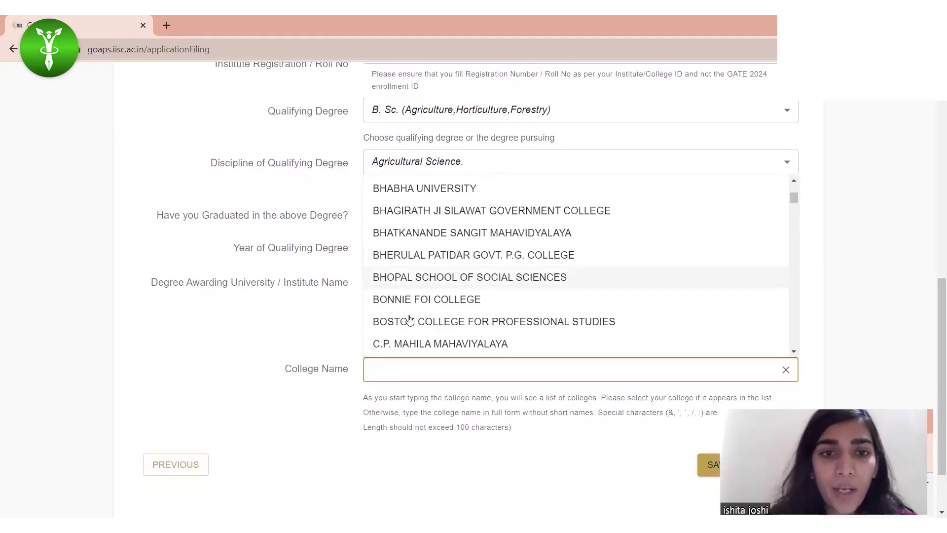
{"action": "left_click", "coordinate": [442, 277]}
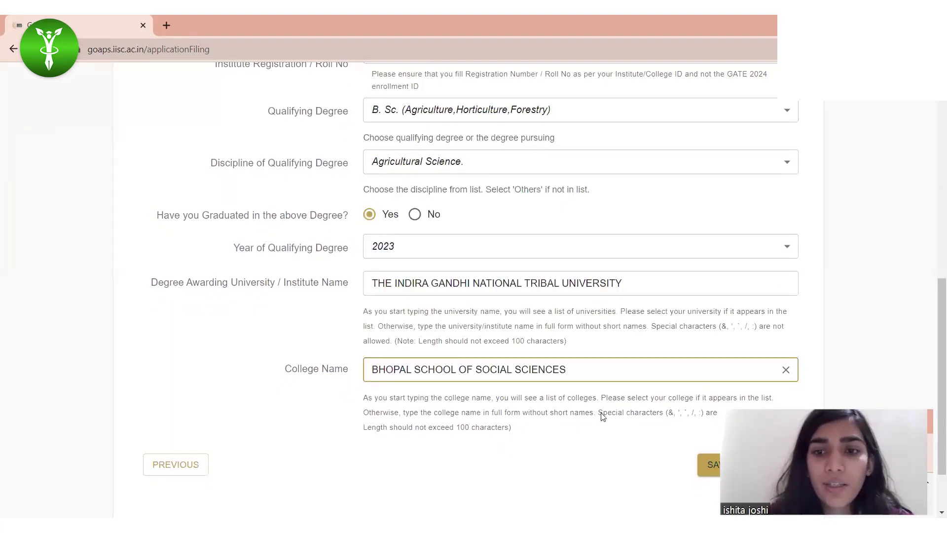
{"action": "scroll", "coordinate": [603, 417], "scroll_direction": "down", "scroll_amount": 2}
{"action": "left_click", "coordinate": [707, 382]}
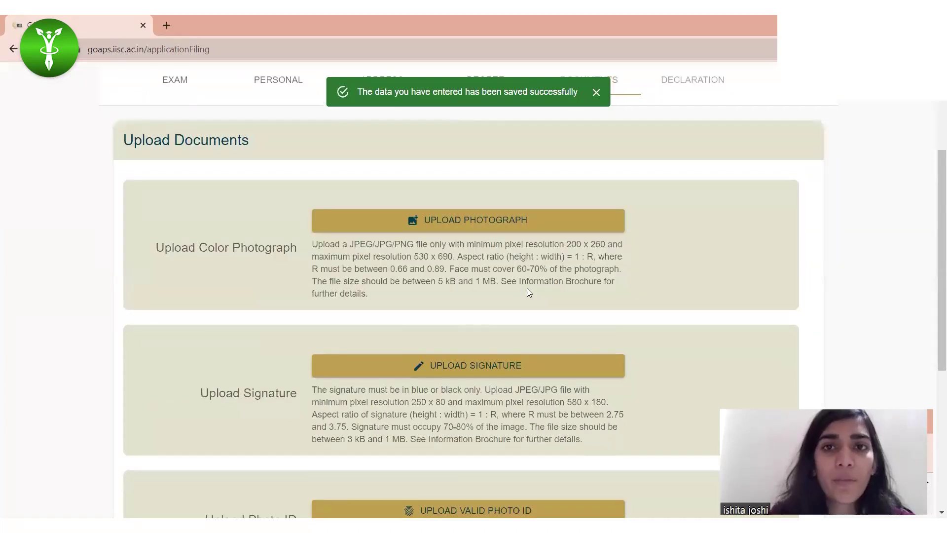
{"action": "scroll", "coordinate": [557, 322], "scroll_direction": "down", "scroll_amount": 1}
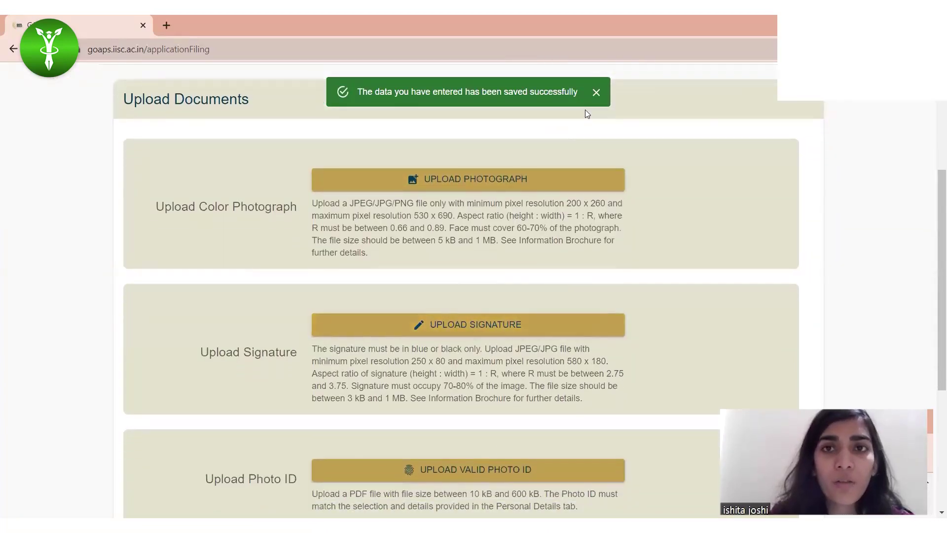
{"action": "left_click", "coordinate": [597, 93]}
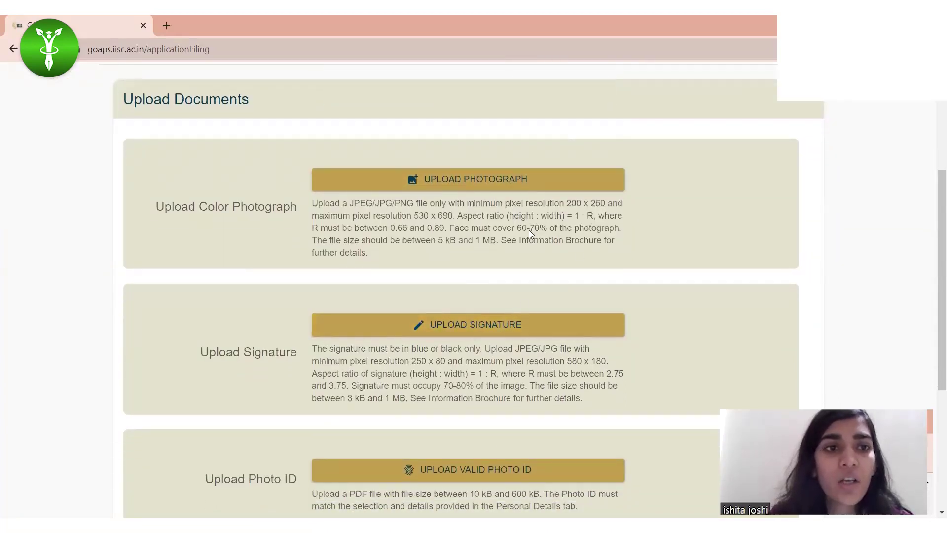
{"action": "scroll", "coordinate": [529, 230], "scroll_direction": "down", "scroll_amount": 1}
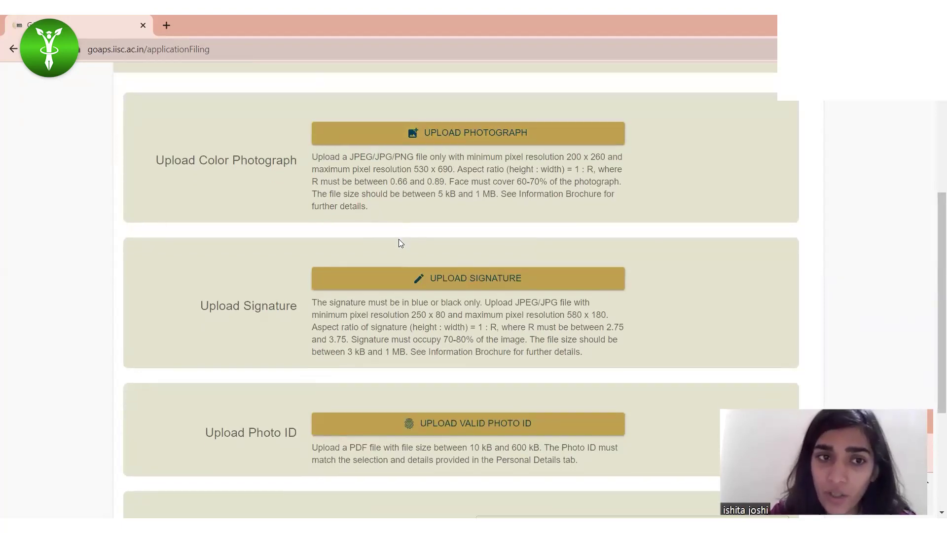
{"action": "scroll", "coordinate": [296, 293], "scroll_direction": "down", "scroll_amount": 2}
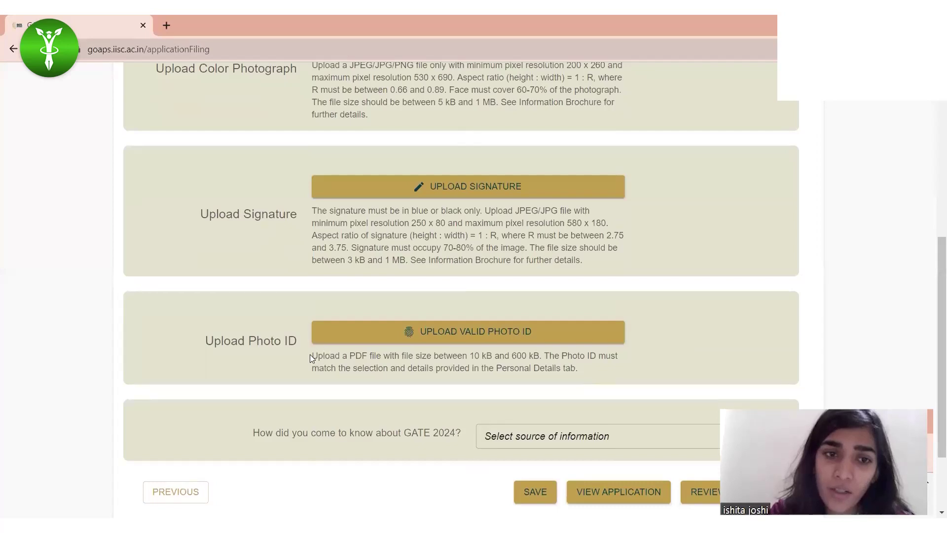
{"action": "left_click_drag", "start_coordinate": [310, 354], "coordinate": [587, 370]}
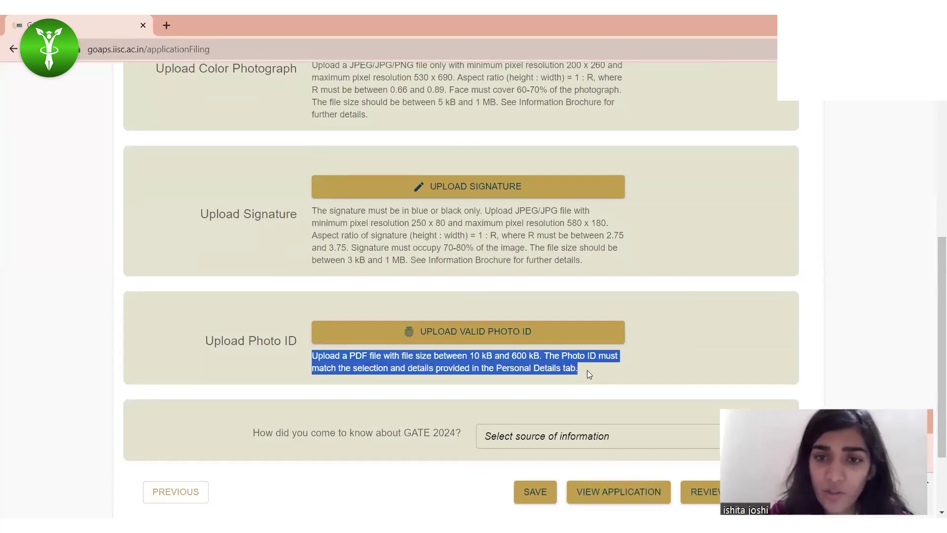
{"action": "left_click", "coordinate": [657, 360]}
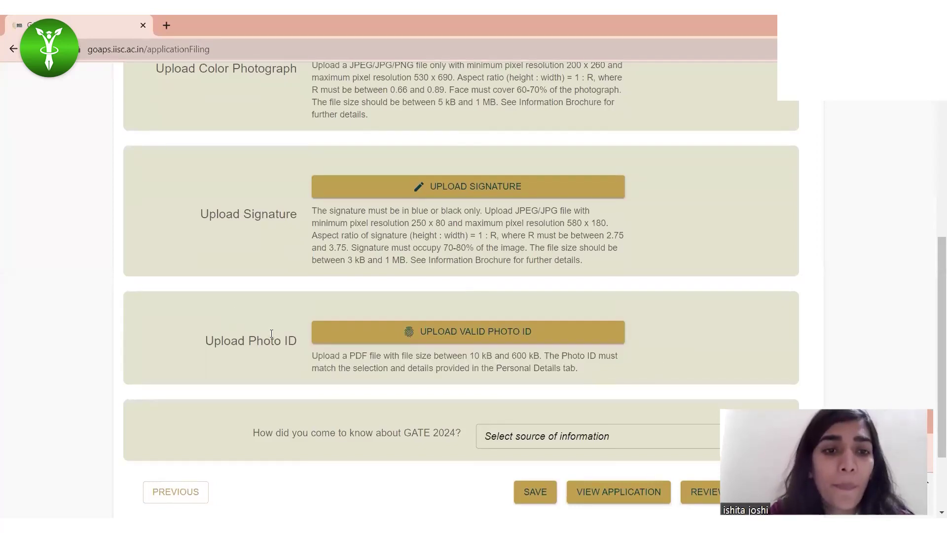
{"action": "scroll", "coordinate": [498, 285], "scroll_direction": "up", "scroll_amount": 2}
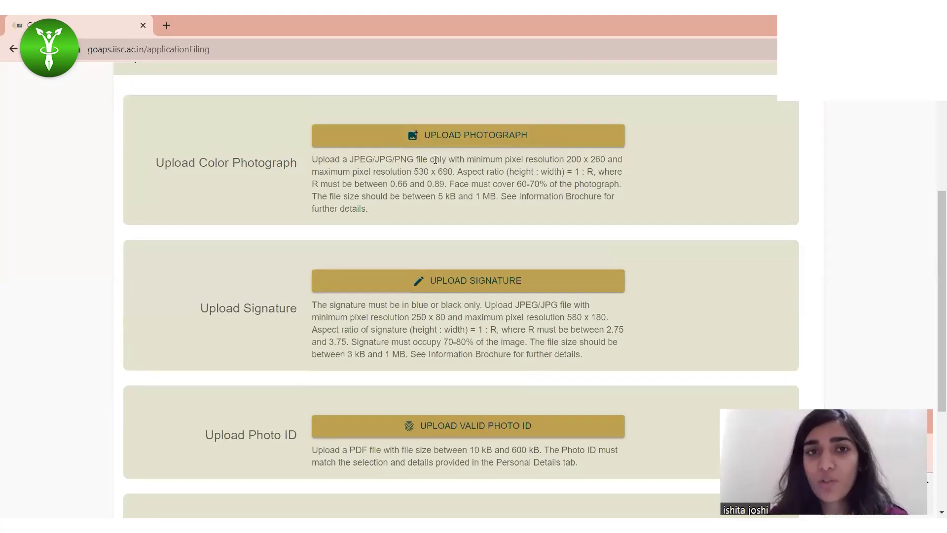
{"action": "left_click_drag", "start_coordinate": [352, 158], "coordinate": [412, 157]}
{"action": "left_click", "coordinate": [526, 178]}
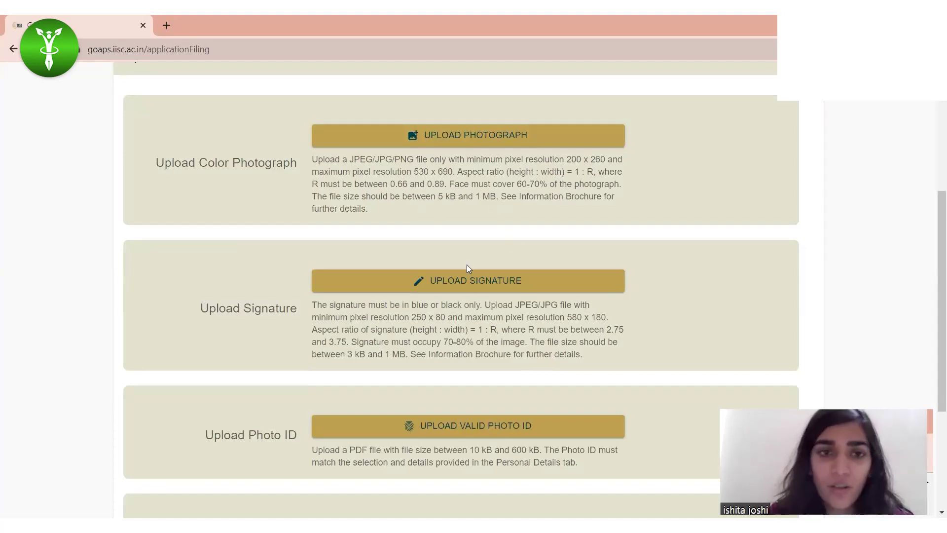
{"action": "scroll", "coordinate": [241, 268], "scroll_direction": "down", "scroll_amount": 2}
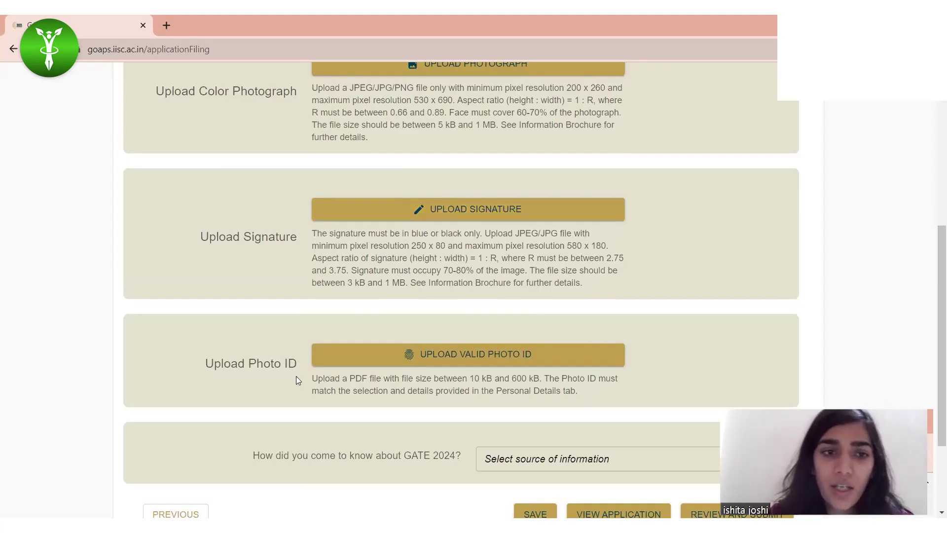
{"action": "left_click", "coordinate": [380, 354]}
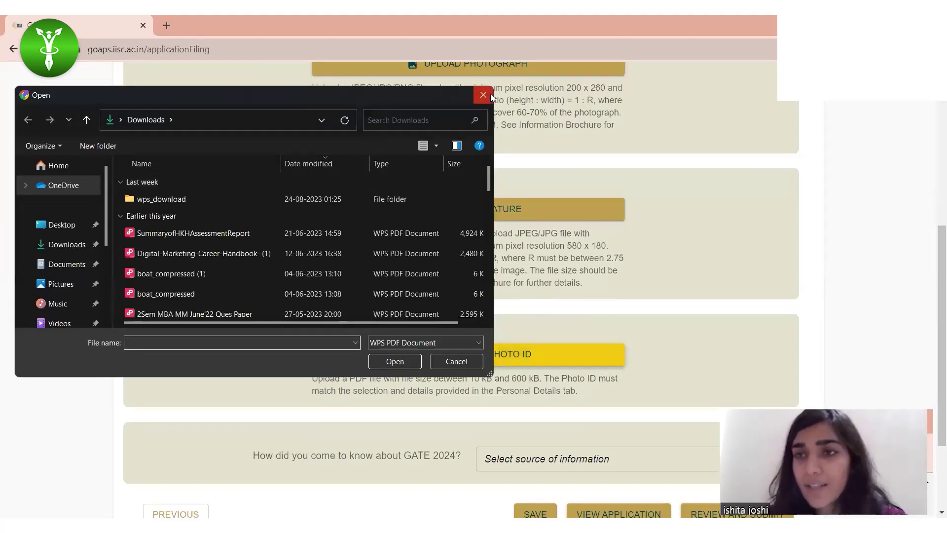
{"action": "left_click", "coordinate": [483, 95]}
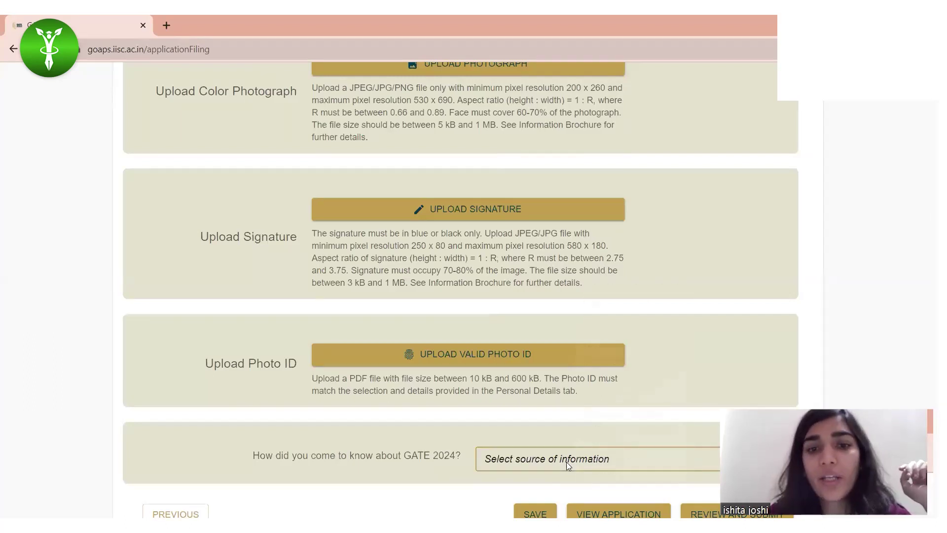
Step: Answer 'How did you come to know about GATE 2024?' with Social Media (Instagram)
{"action": "left_click", "coordinate": [568, 467]}
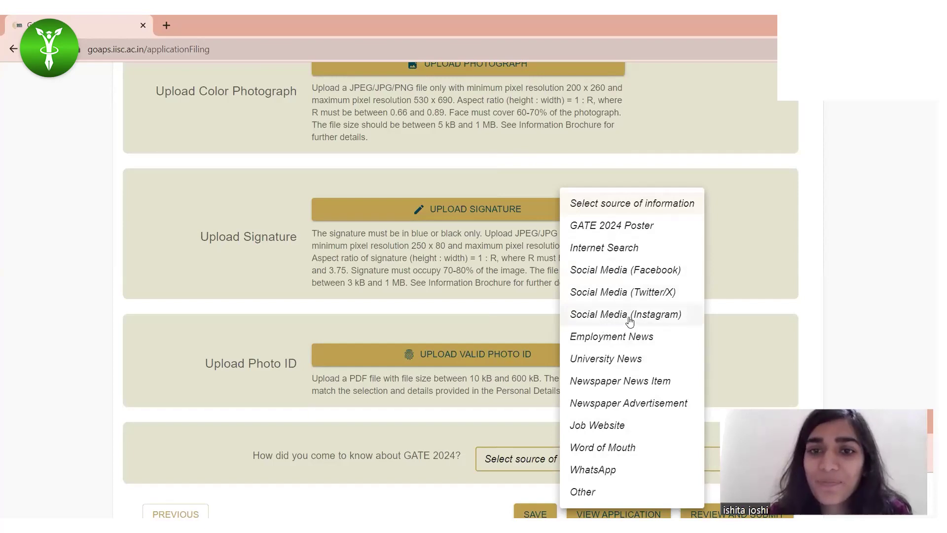
{"action": "left_click", "coordinate": [606, 316]}
{"action": "scroll", "coordinate": [566, 485], "scroll_direction": "down", "scroll_amount": 3}
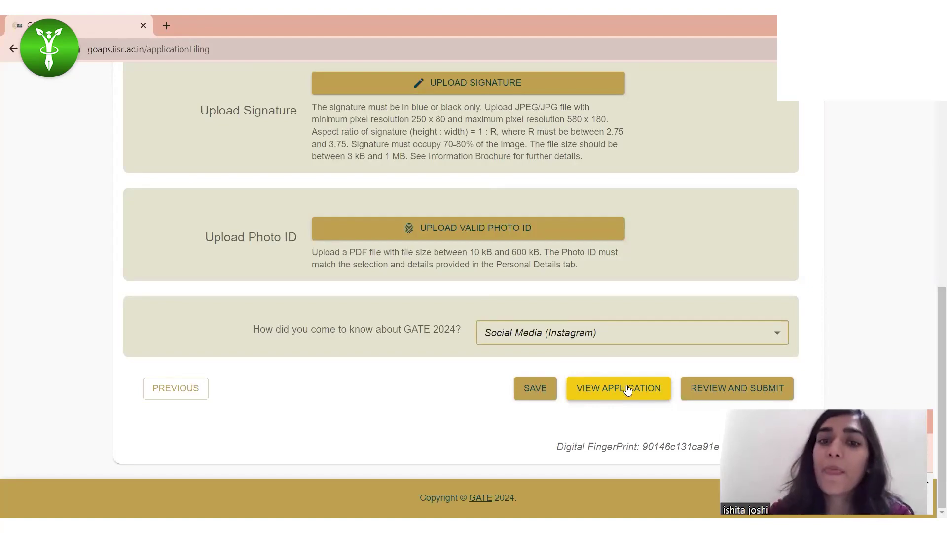
Step: Attempt Review and Submit, exposing errors for missing signature and photo ID PDF uploads
{"action": "left_click", "coordinate": [708, 390]}
{"action": "scroll", "coordinate": [691, 345], "scroll_direction": "down", "scroll_amount": 5}
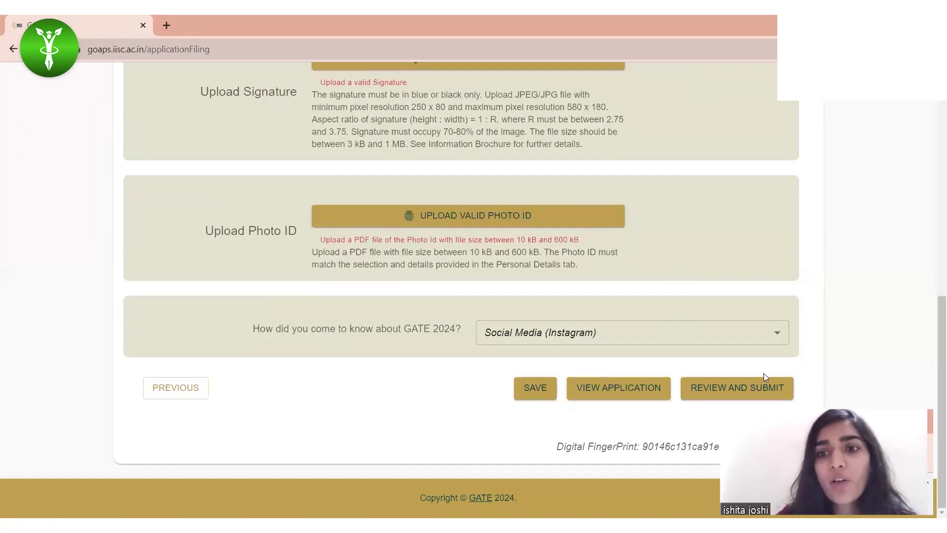